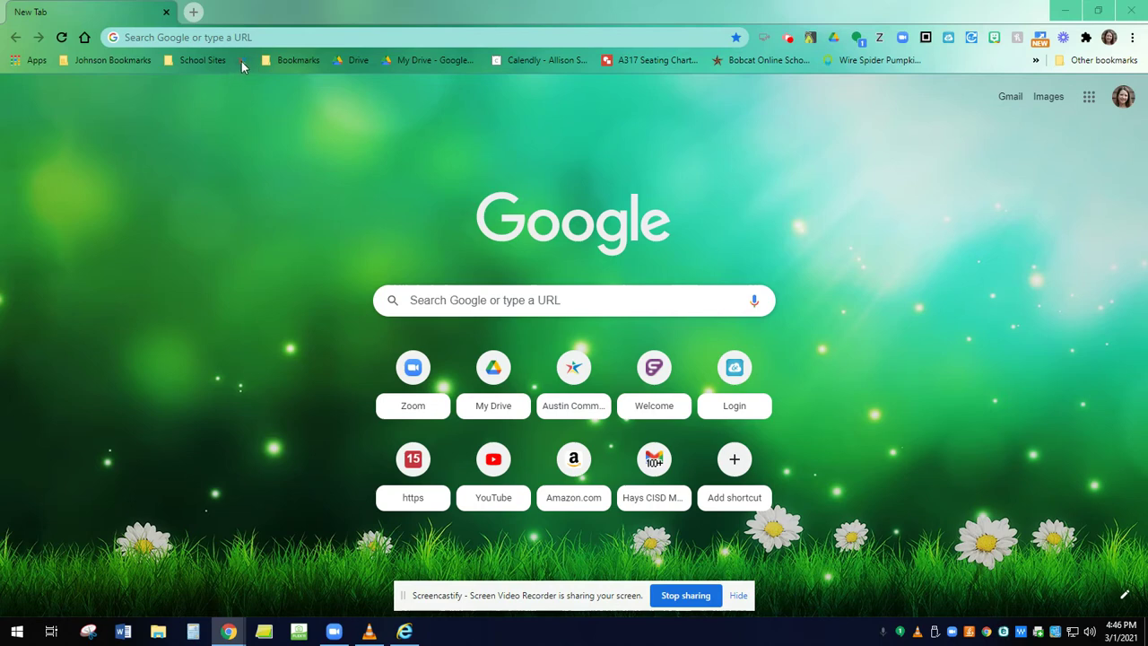
Open the Austin Community College website and go to the library through the Students page's quick links
left_click(241, 60)
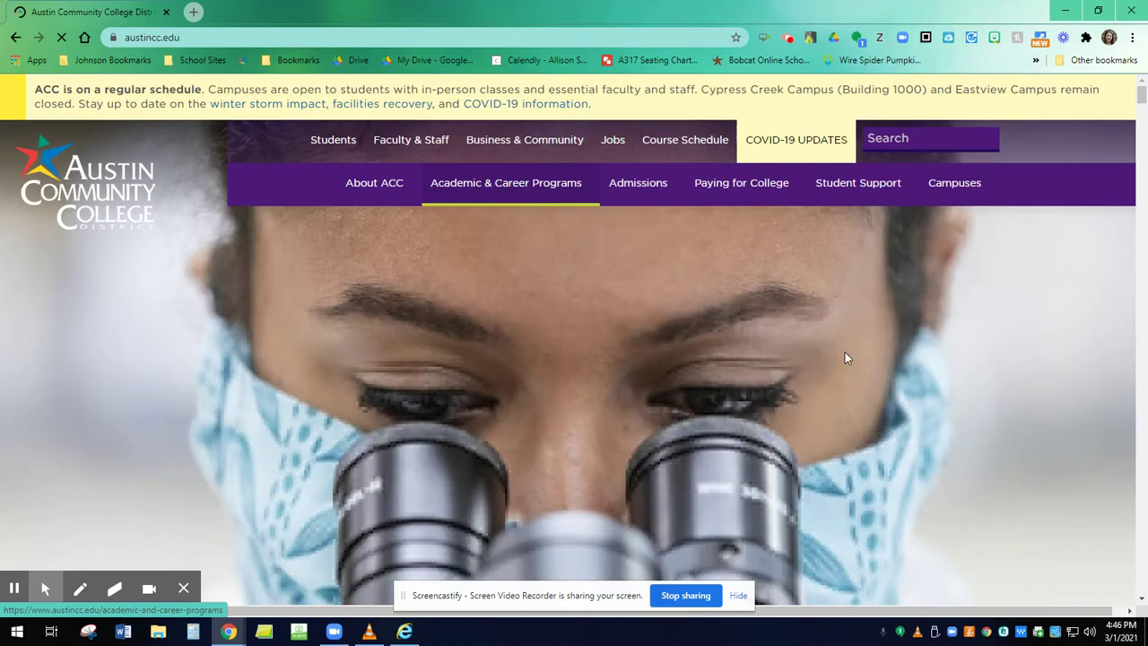
mouse_move(518, 182)
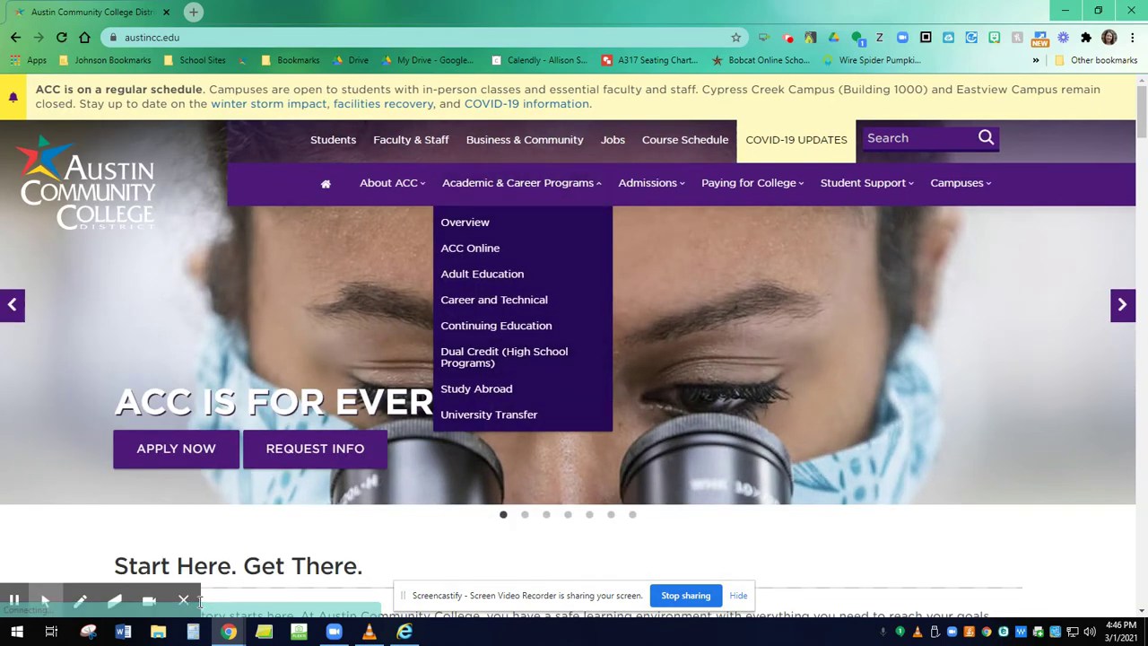
mouse_move(198, 593)
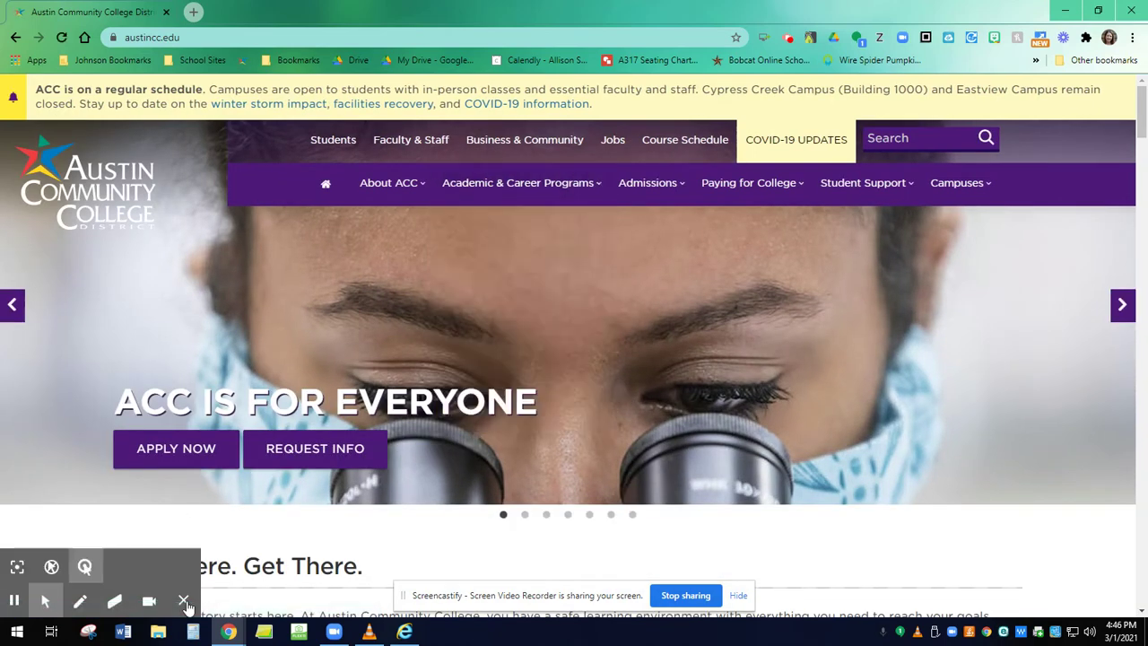
left_click(340, 142)
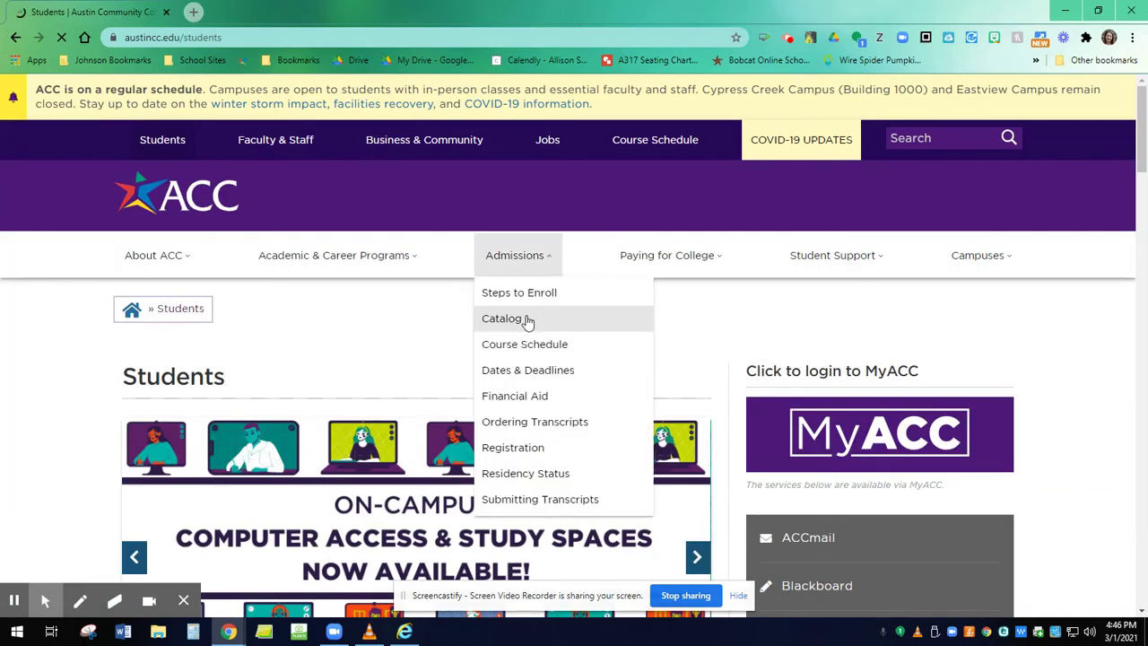
scroll(525, 322, "down", 5)
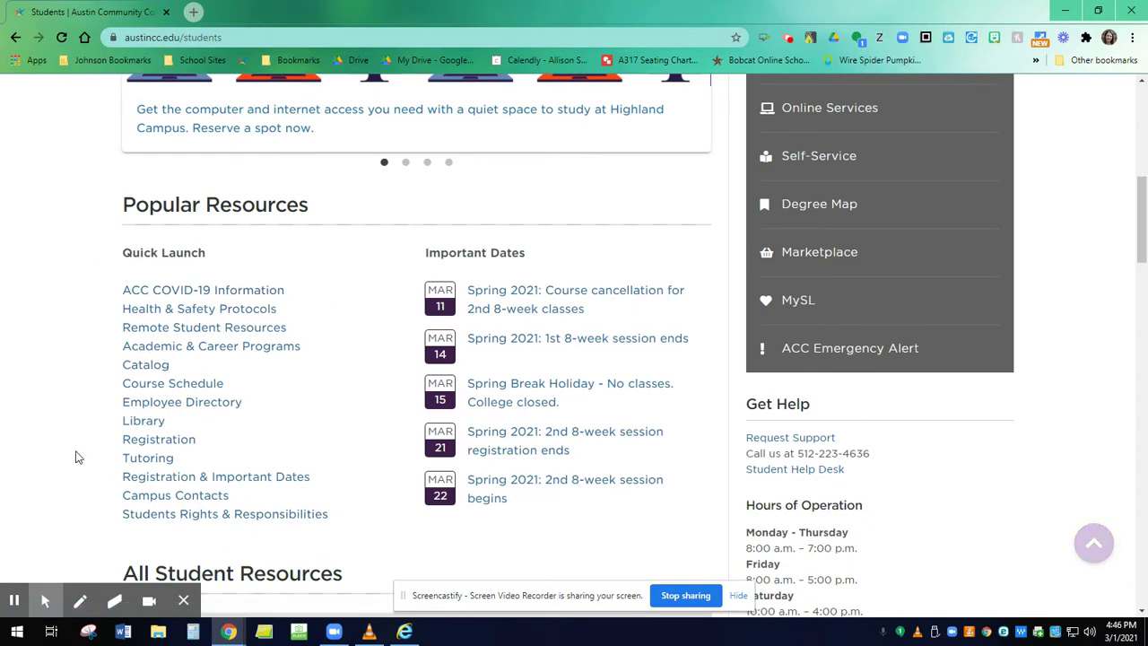
left_click(143, 420)
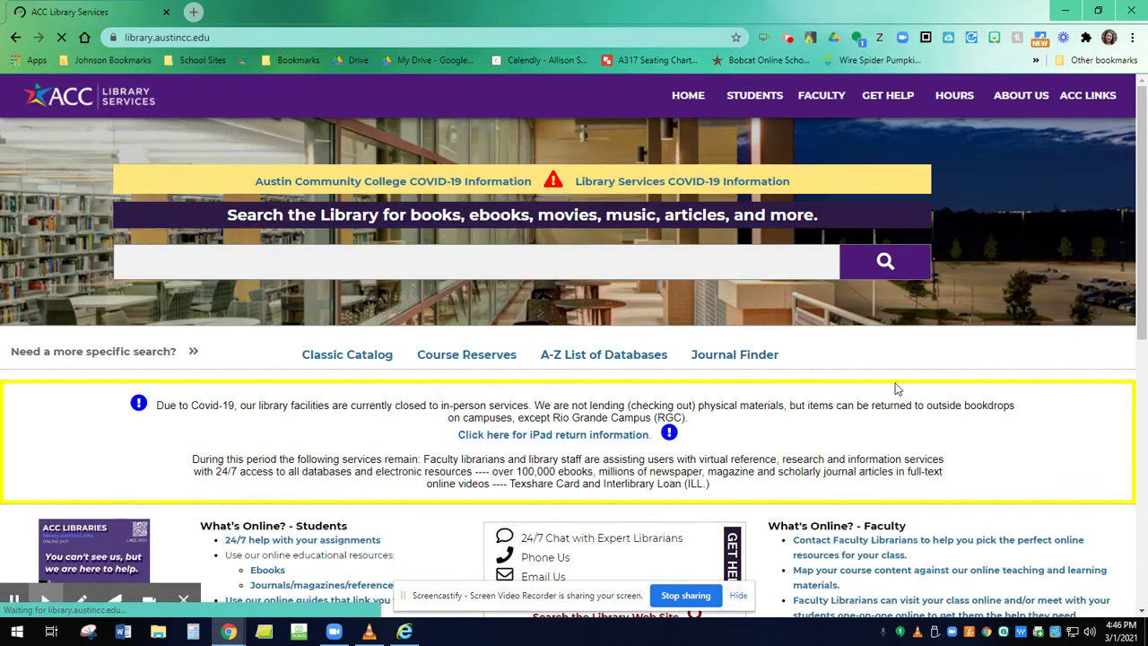
Open the library's A-Z List of Databases and jump to the titles beginning with G
scroll(896, 383, "down", 2)
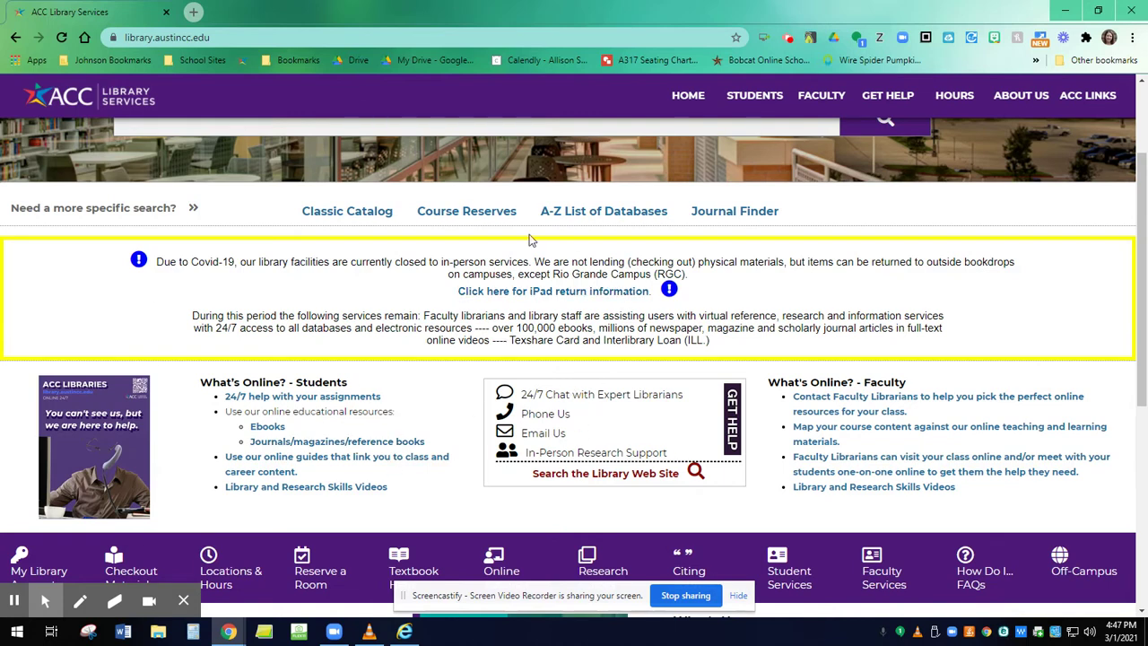
left_click(615, 215)
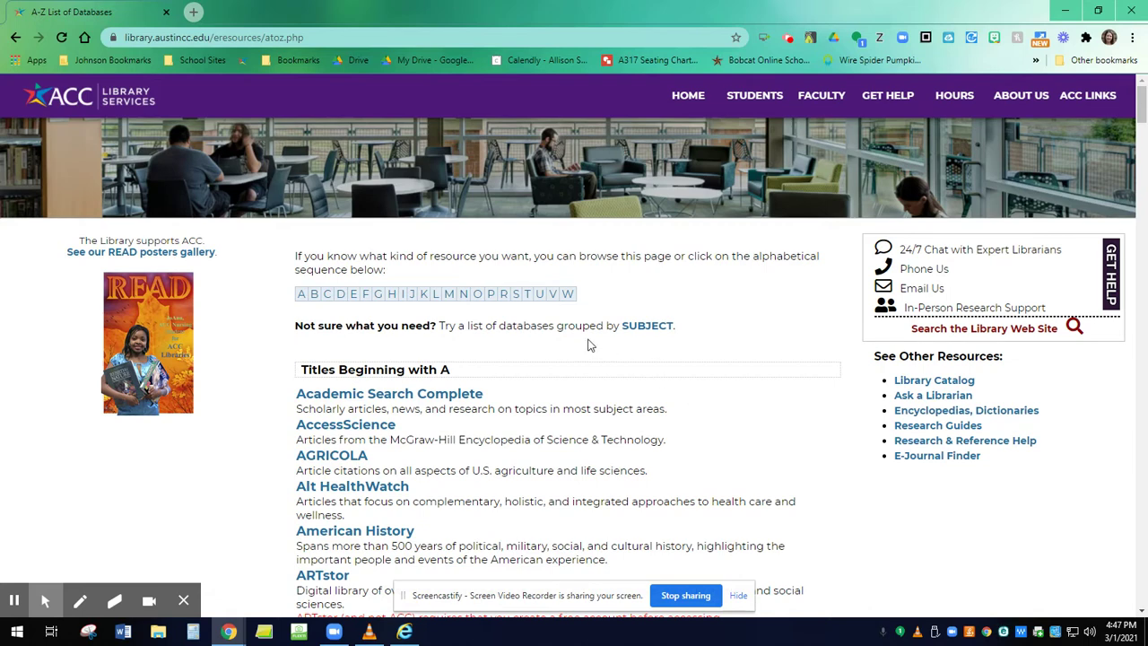
left_click(380, 299)
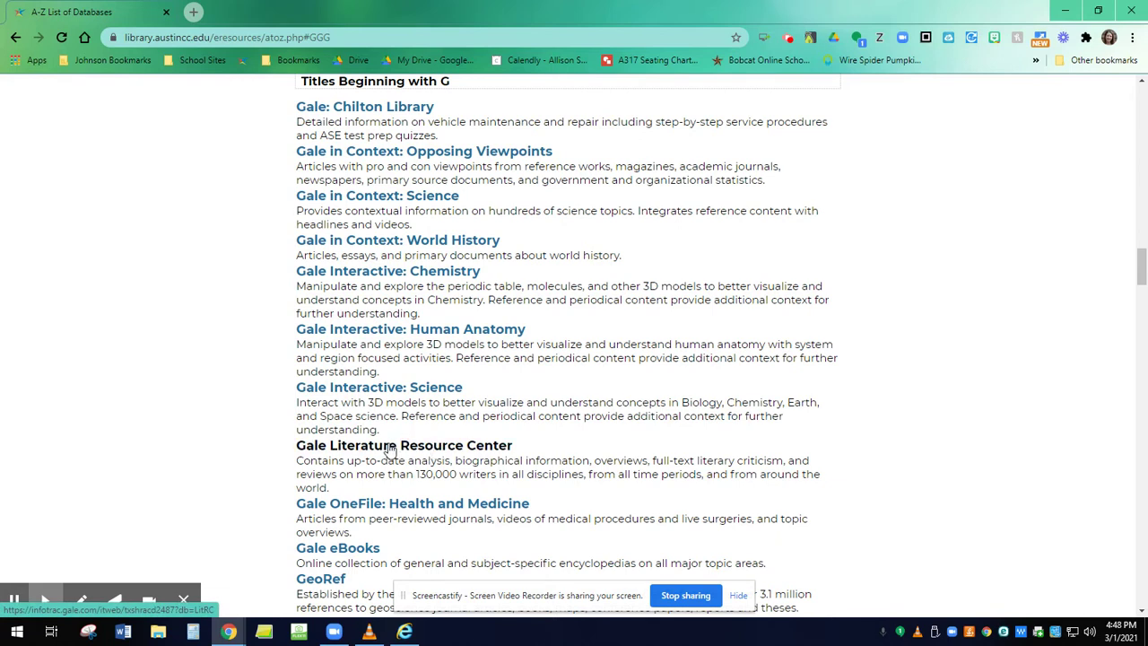
Open Google Drive in a new tab, sign in with the college account, and close the other account's Drive tab
left_click(194, 12)
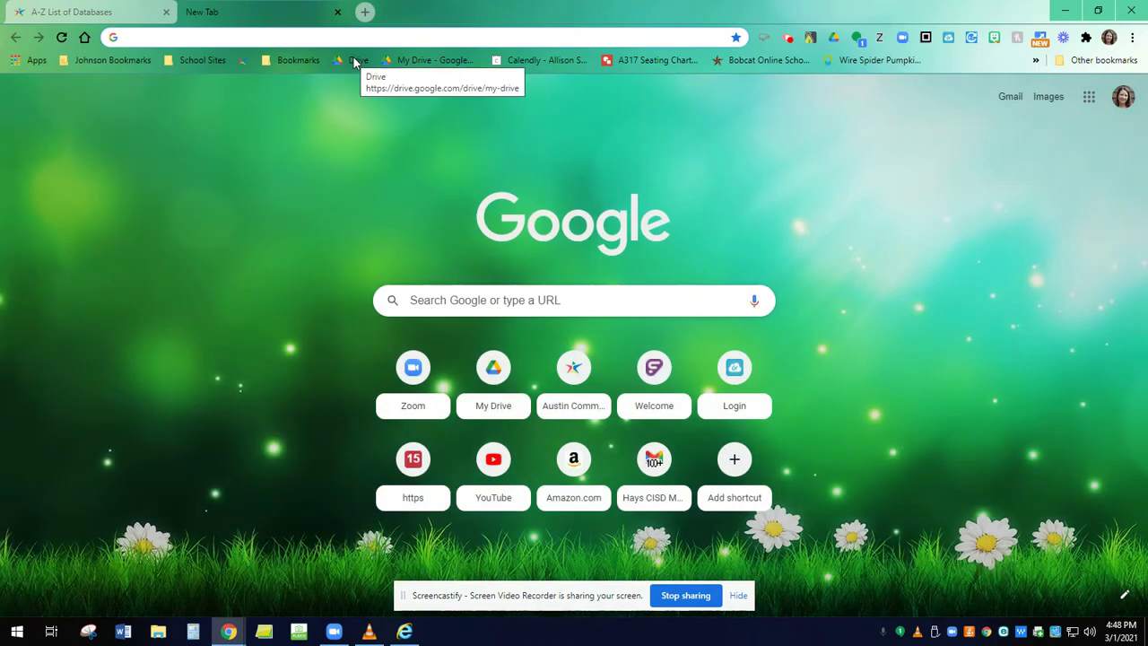
left_click(355, 61)
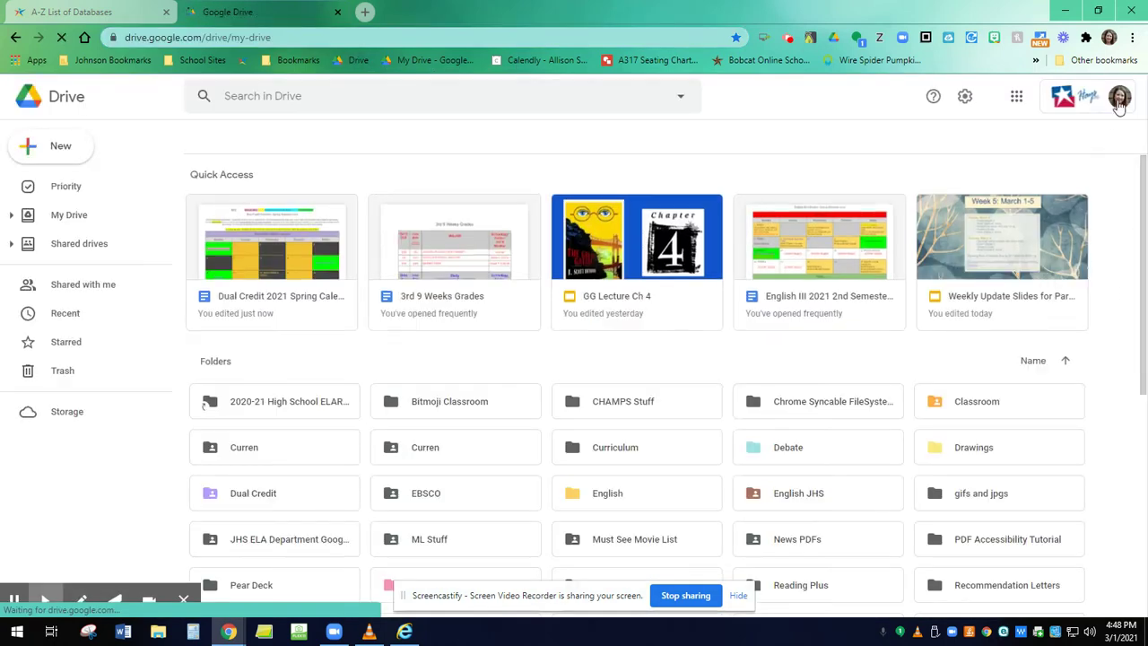
left_click(1119, 99)
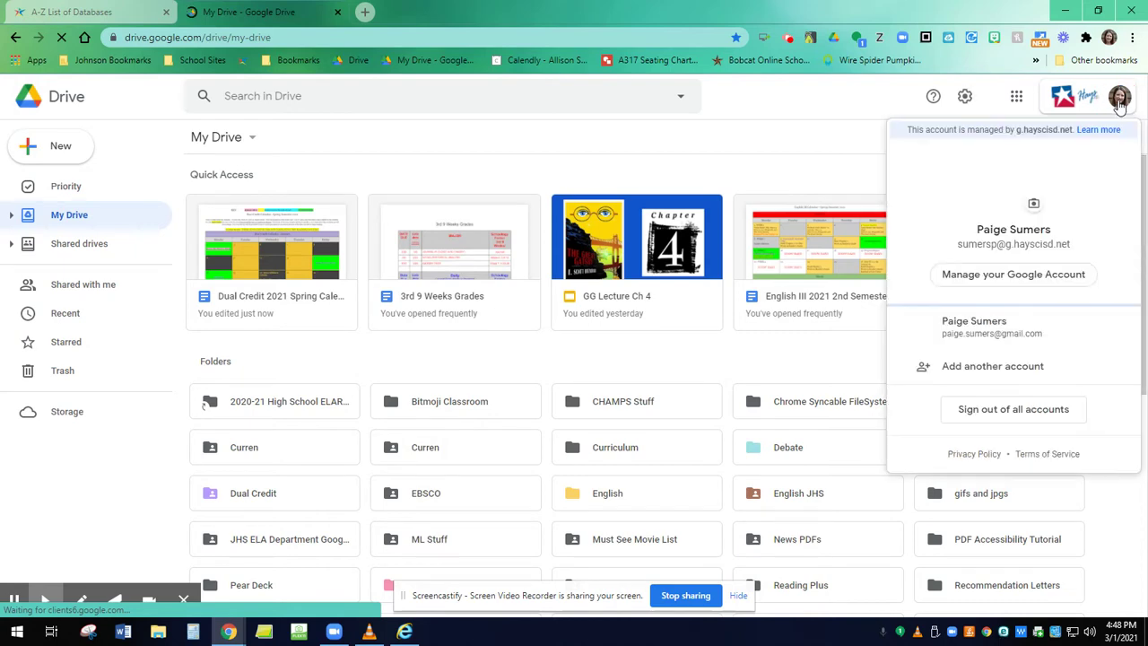
left_click(977, 365)
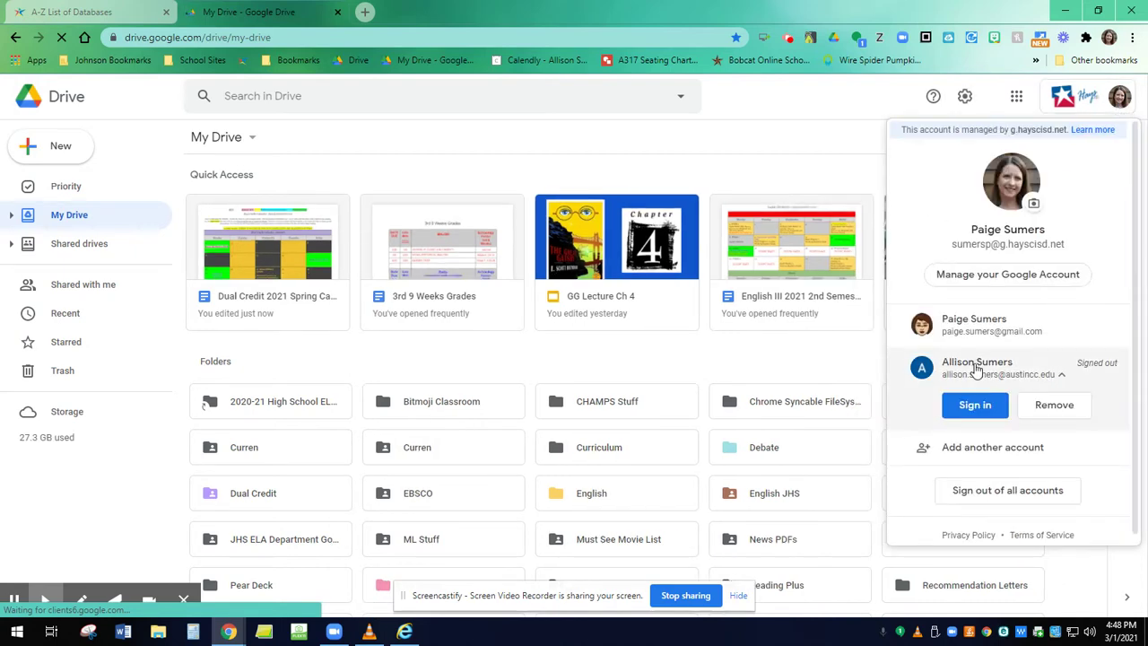
left_click(984, 403)
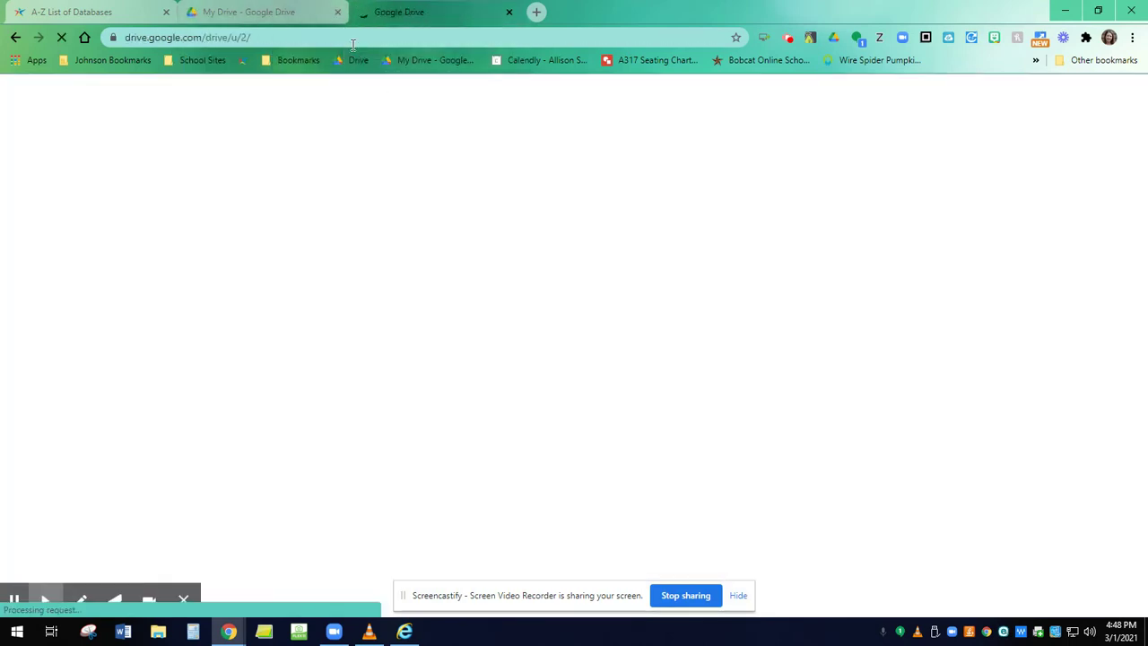
left_click(337, 12)
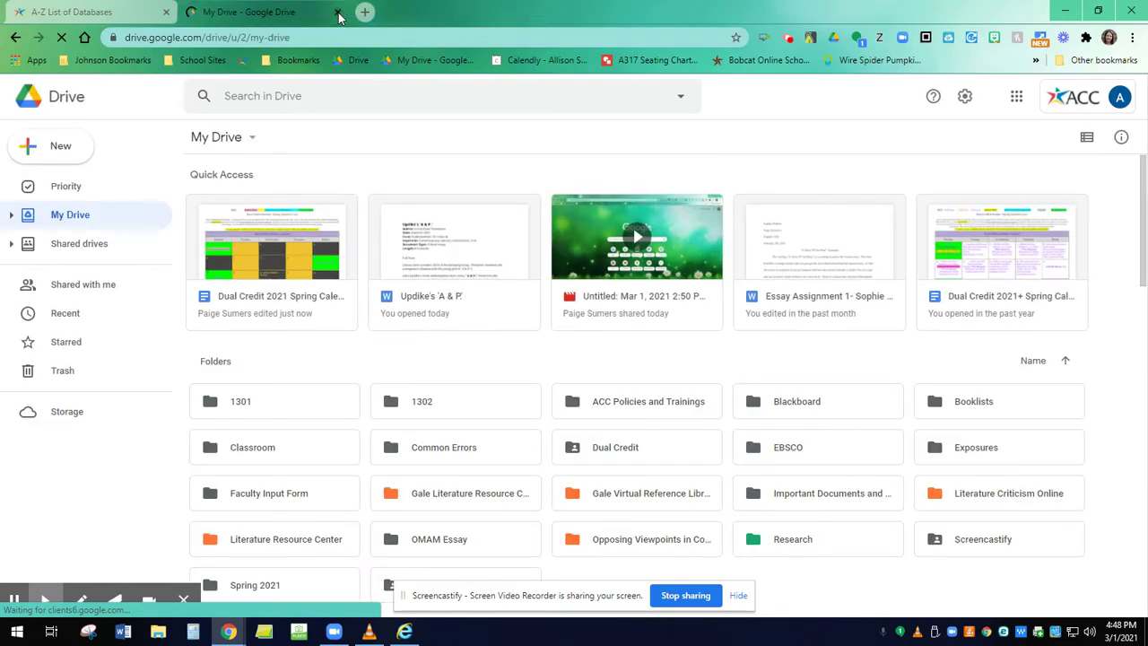
Open the Gale Literature Resource Center folder in the college account's Google Drive
left_click(98, 12)
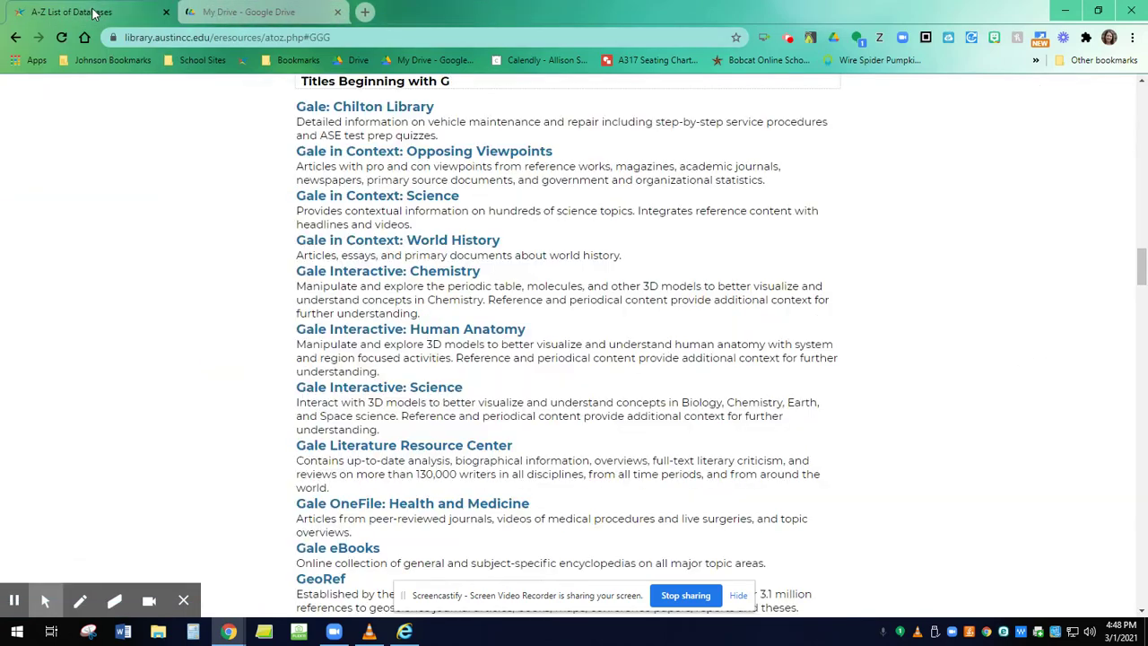
left_click(215, 12)
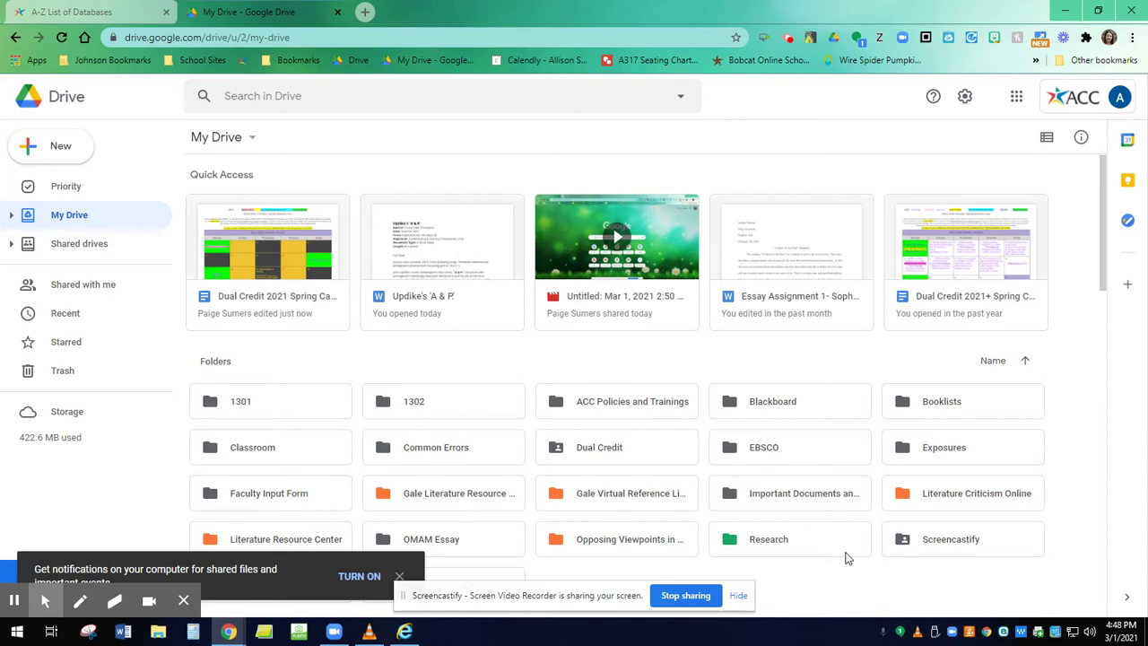
scroll(848, 556, "down", 3)
scroll(629, 450, "up", 3)
double_click(458, 495)
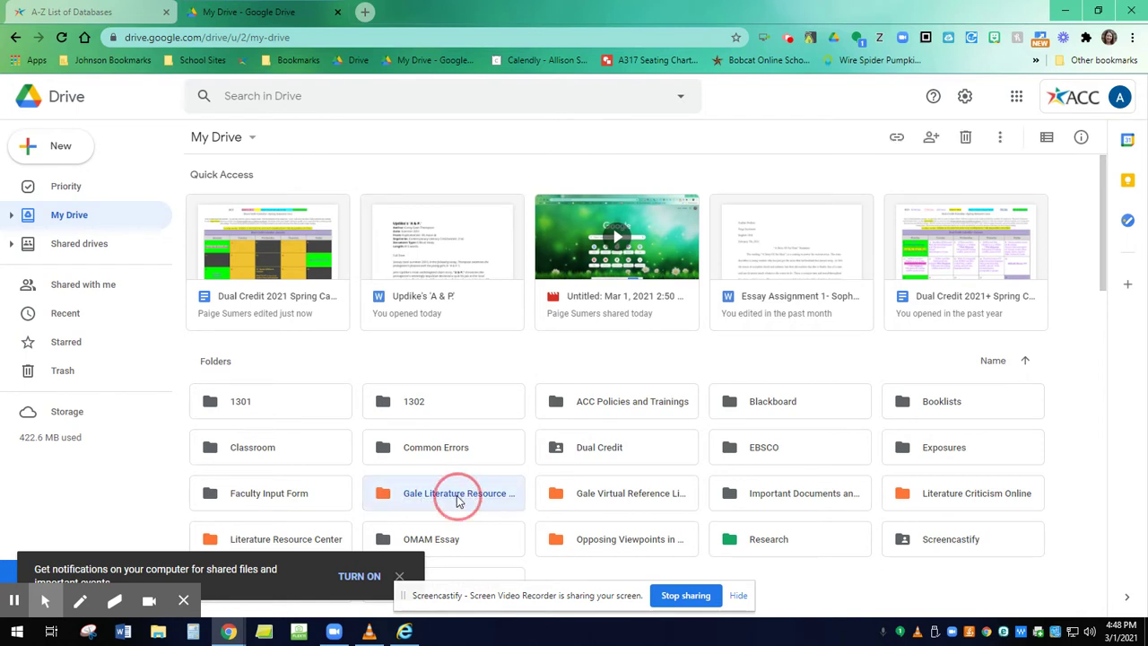
Create a new Google Docs document in the folder and enter the heading "Working Works Cited"
left_click(59, 147)
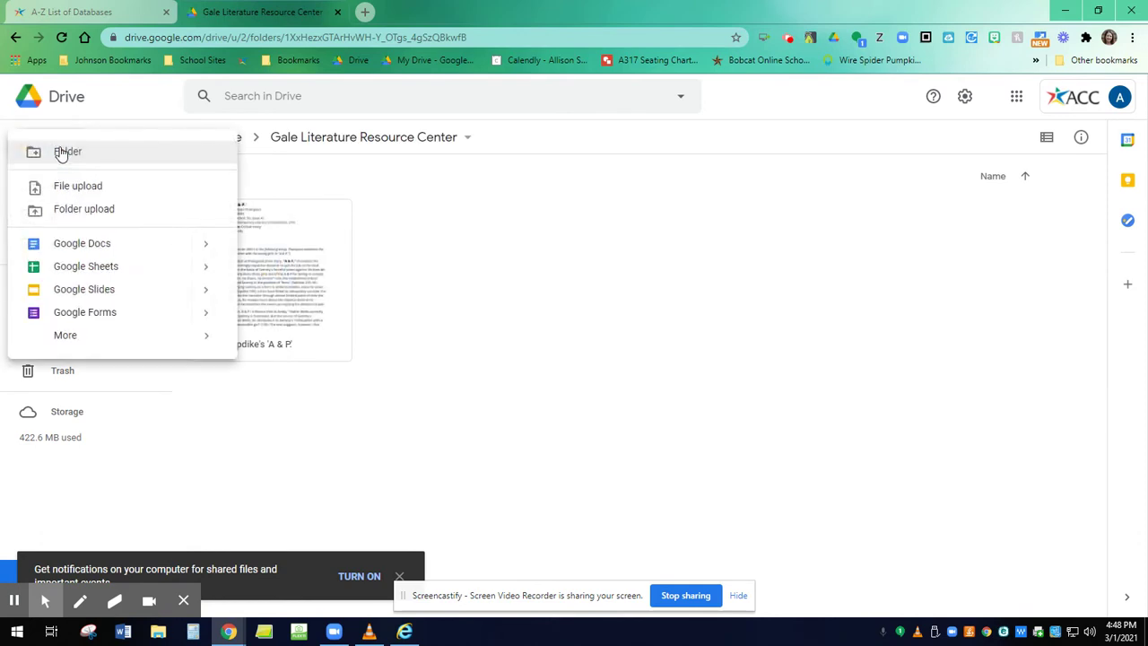
left_click(82, 243)
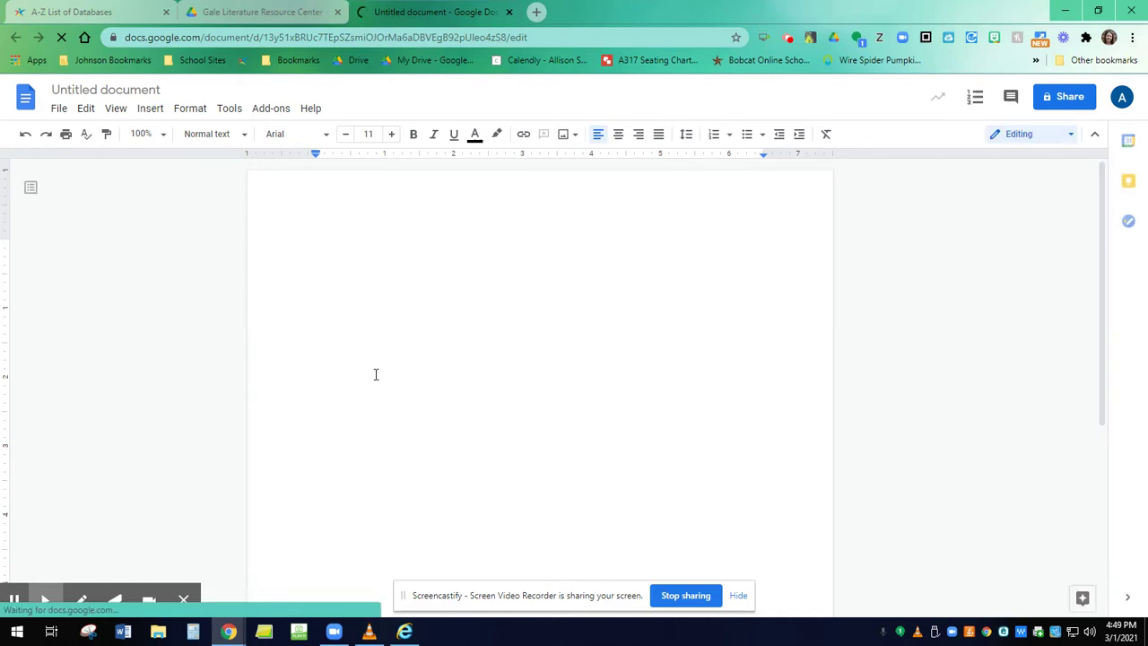
type("Wor")
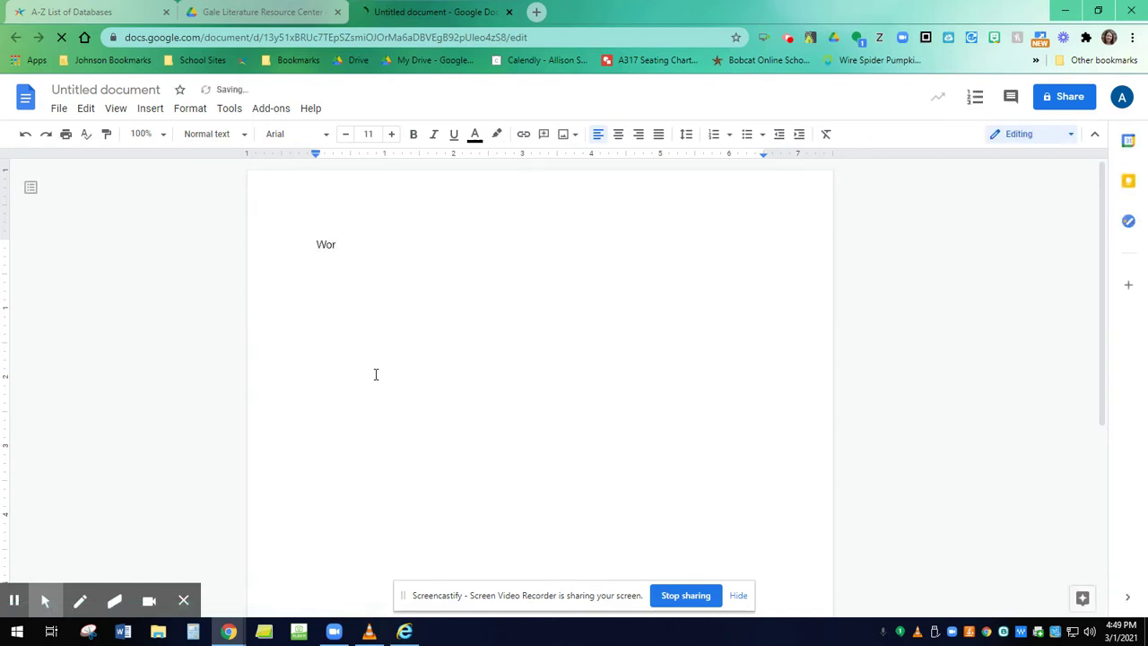
type("k")
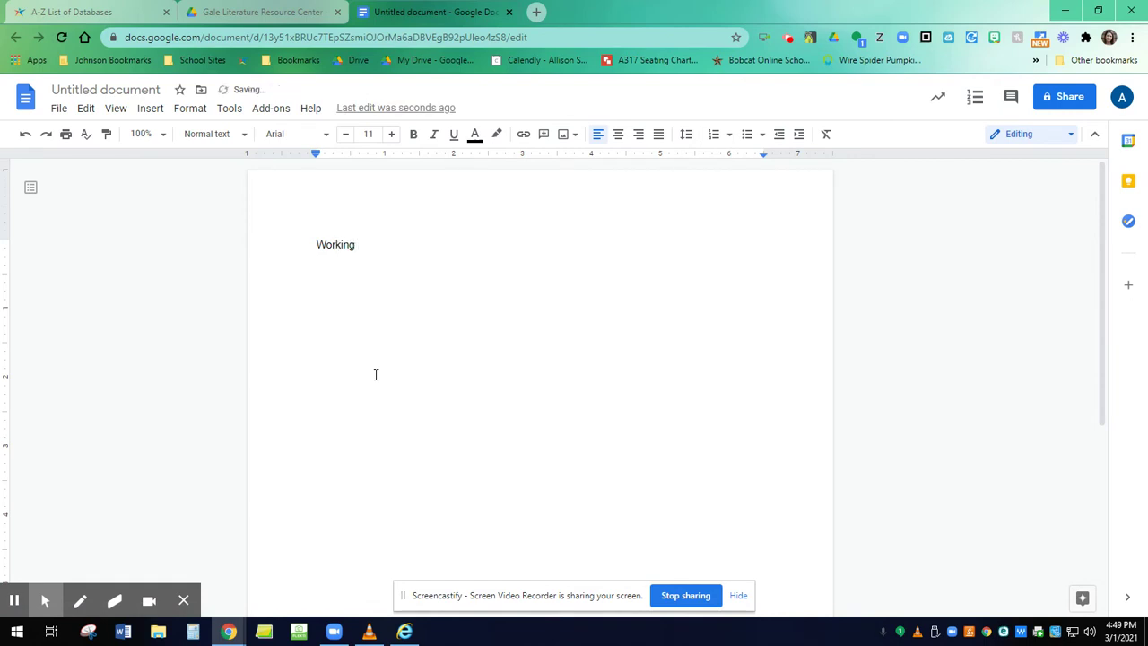
type("ing Works Cited")
Format the Working Works Cited heading in Times New Roman, size 12, and centre it
left_click_drag(438, 240, 308, 245)
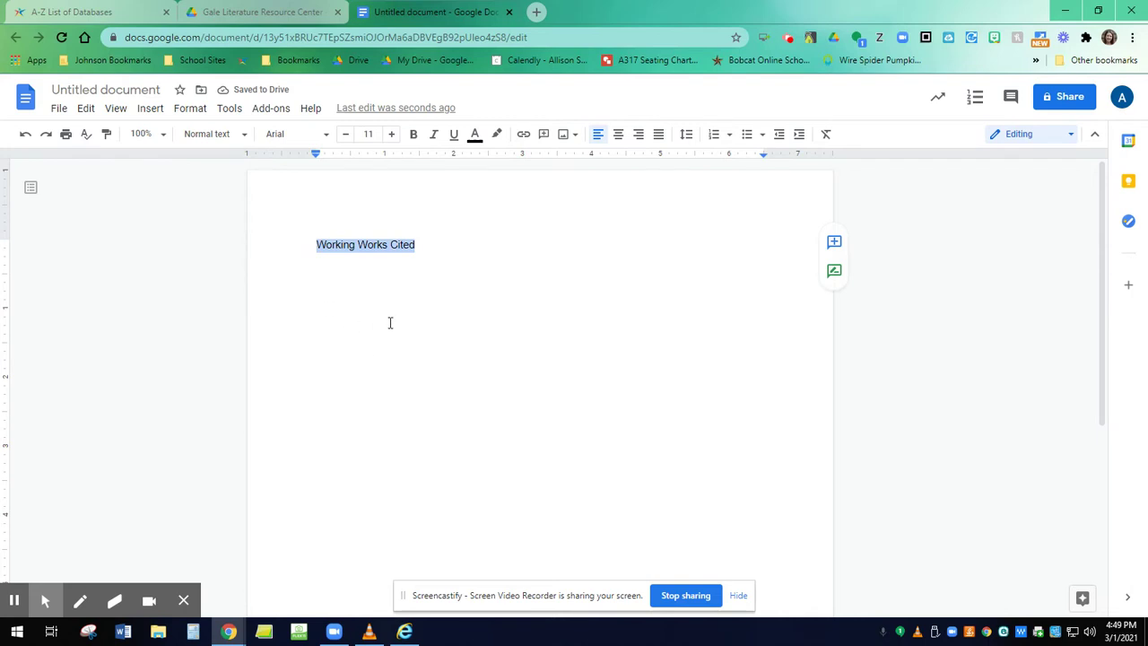
left_click(278, 134)
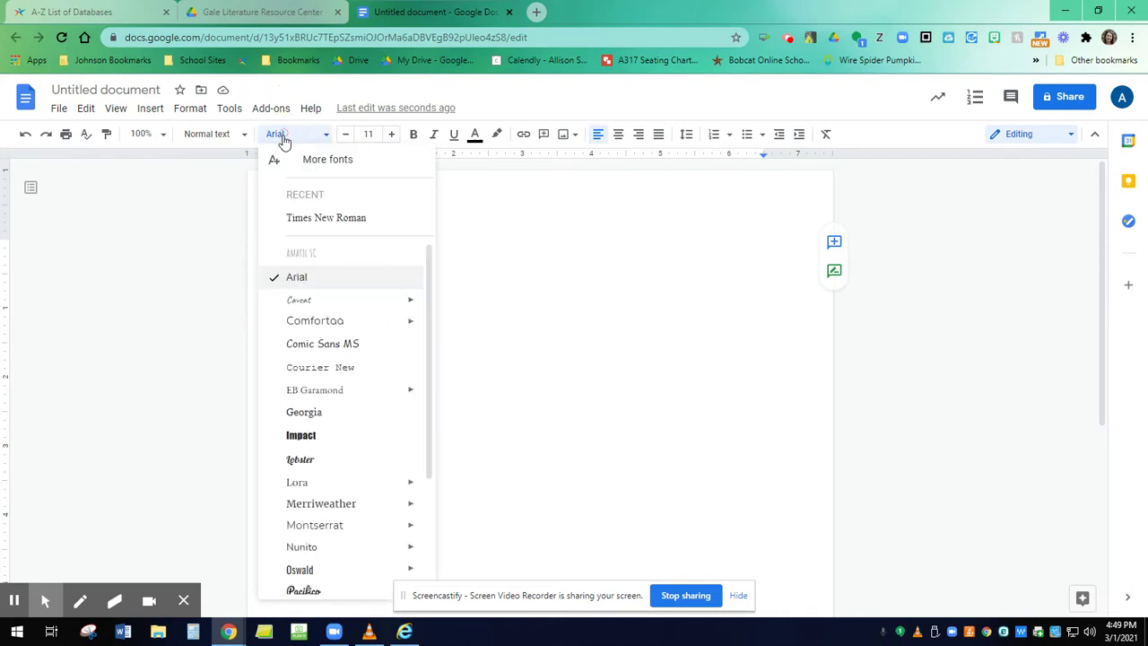
left_click(296, 220)
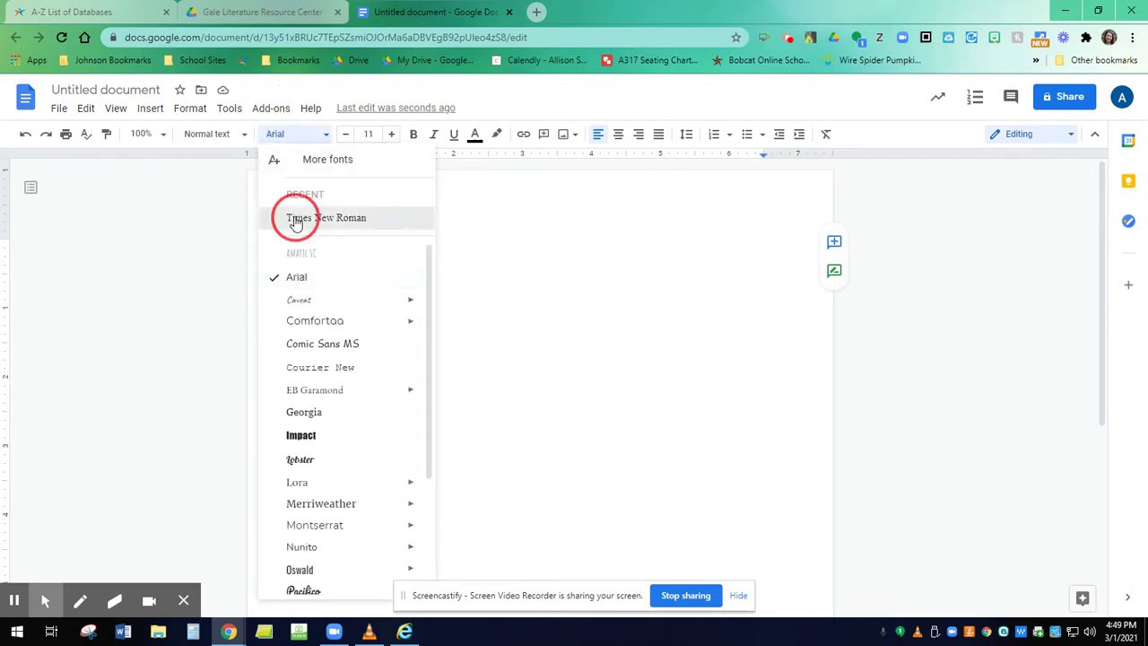
left_click(391, 133)
left_click(422, 277)
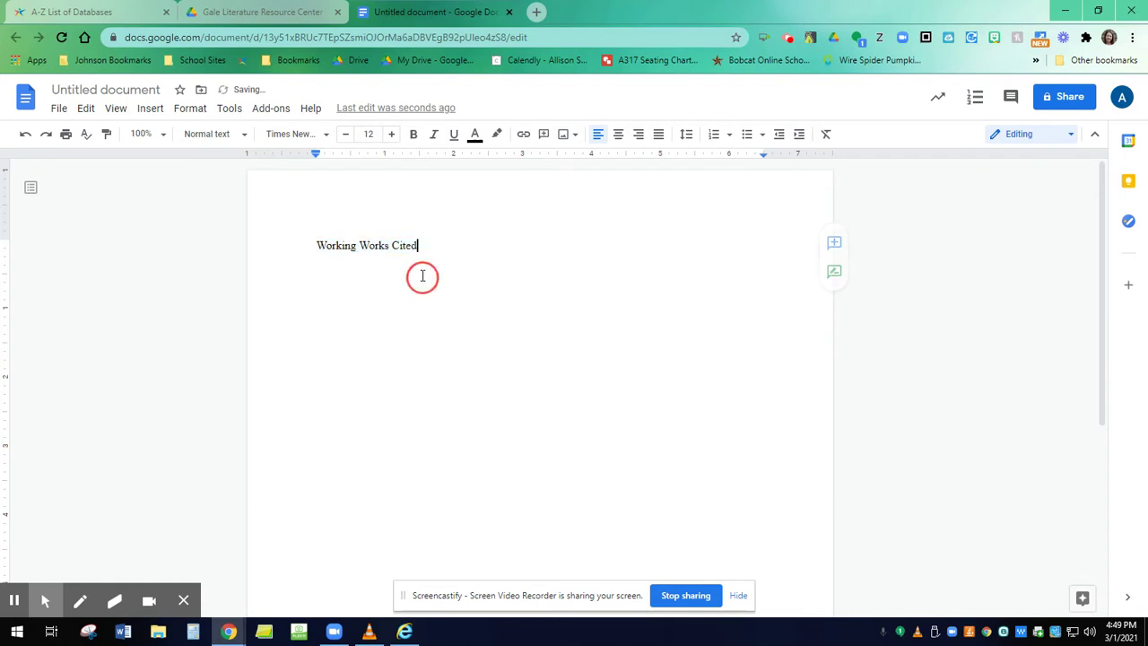
left_click(364, 253)
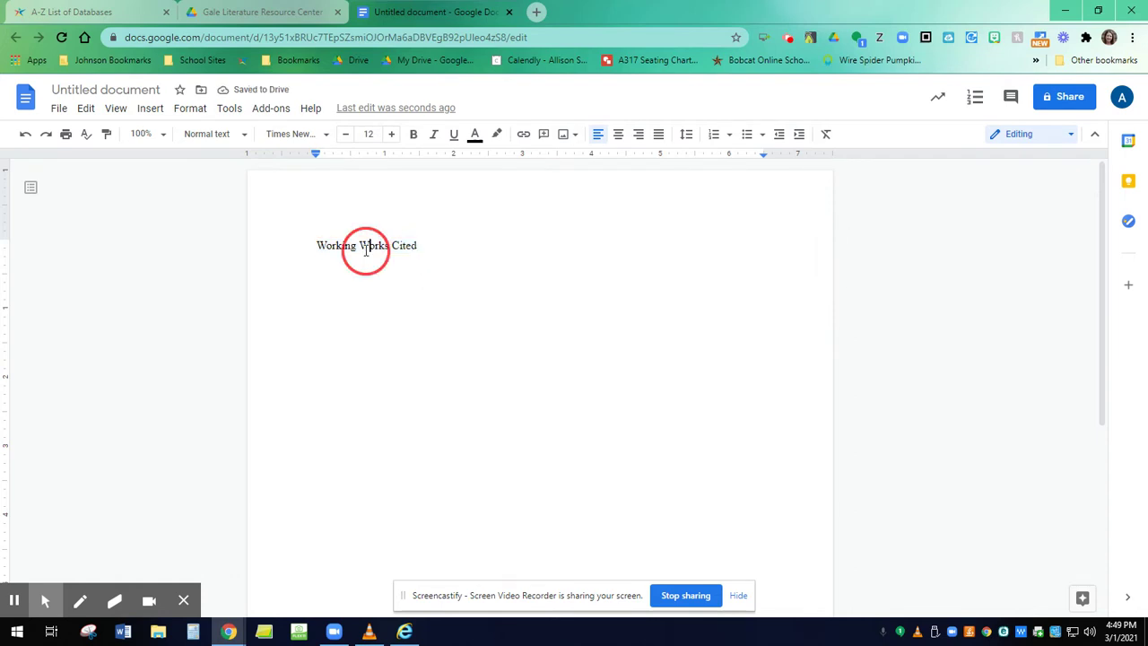
left_click(618, 134)
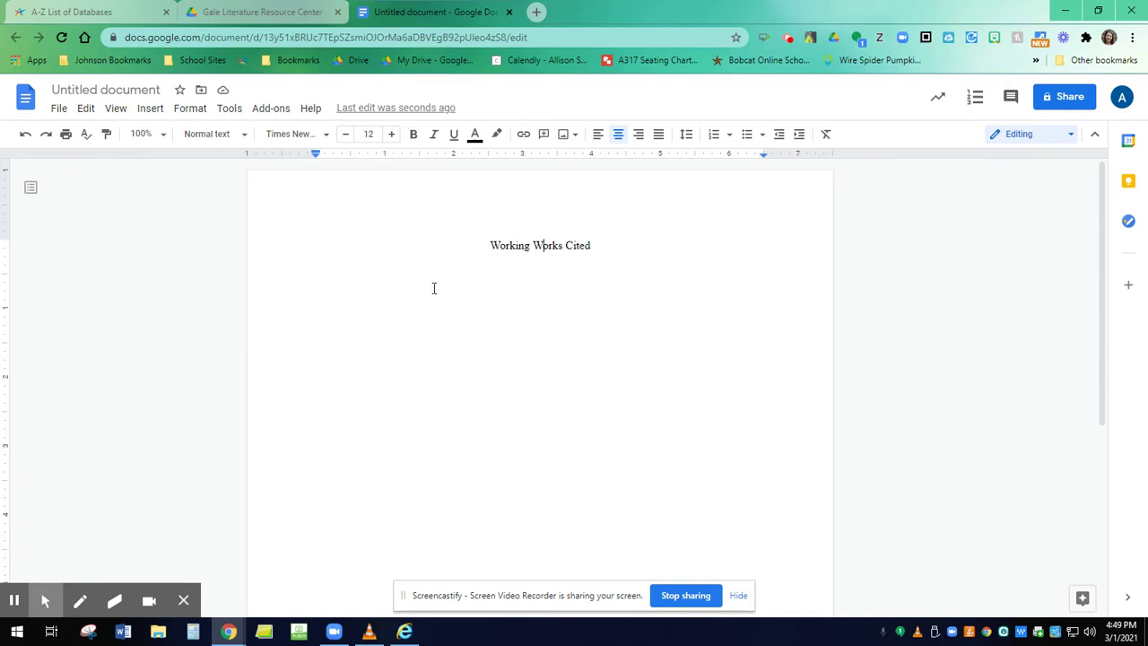
Name the document Working Works Cited and start a new line below the heading
left_click(99, 90)
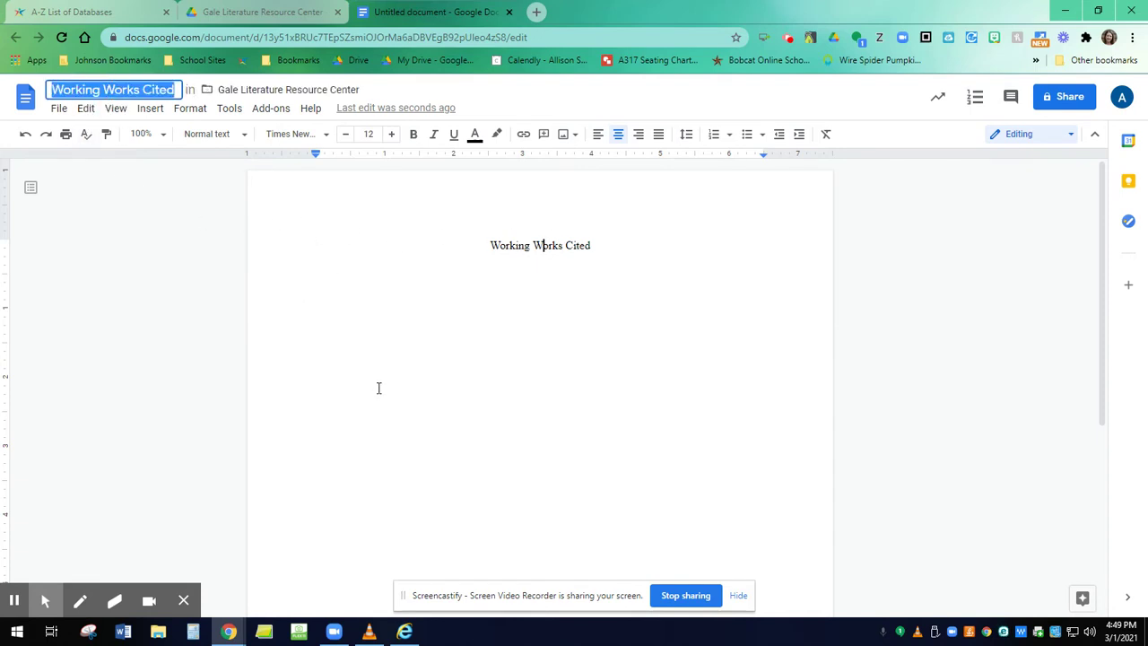
left_click(406, 410)
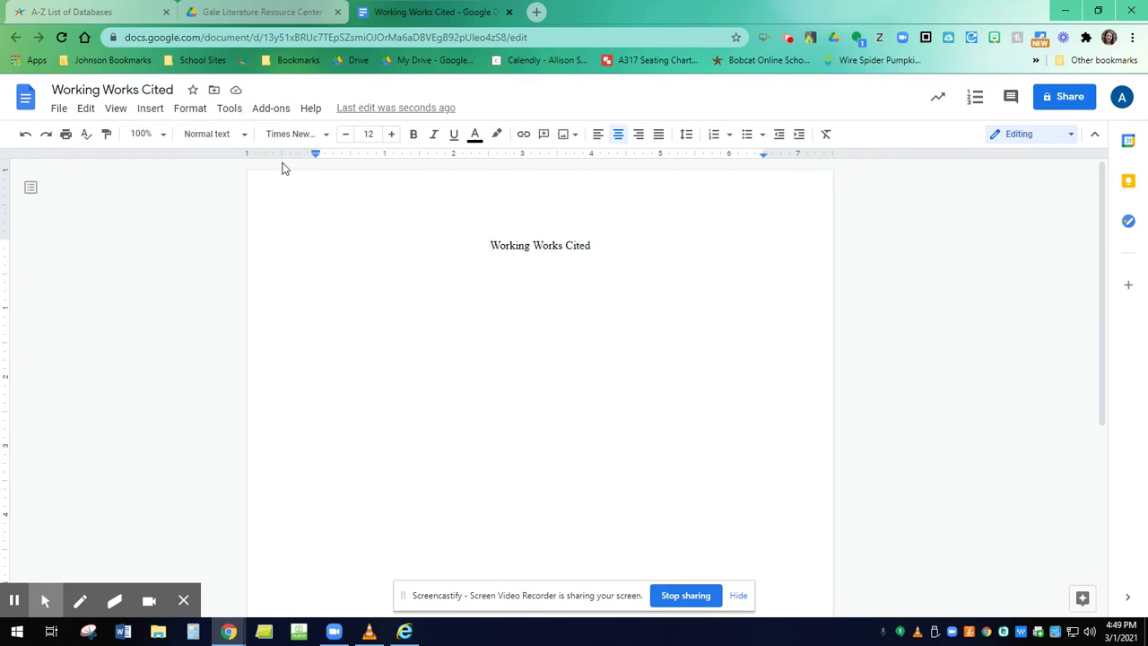
left_click(597, 243)
key("Return")
Return to the A-Z database list and open the Gale Literature Resource Center, looking over its home page
left_click(56, 11)
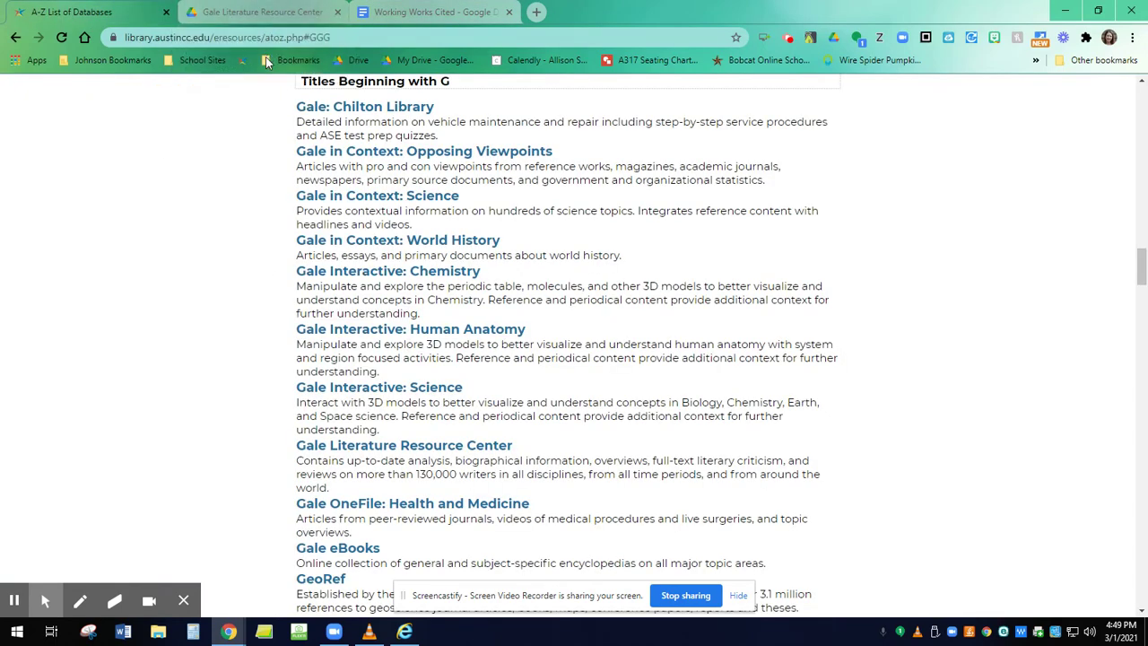
left_click(388, 453)
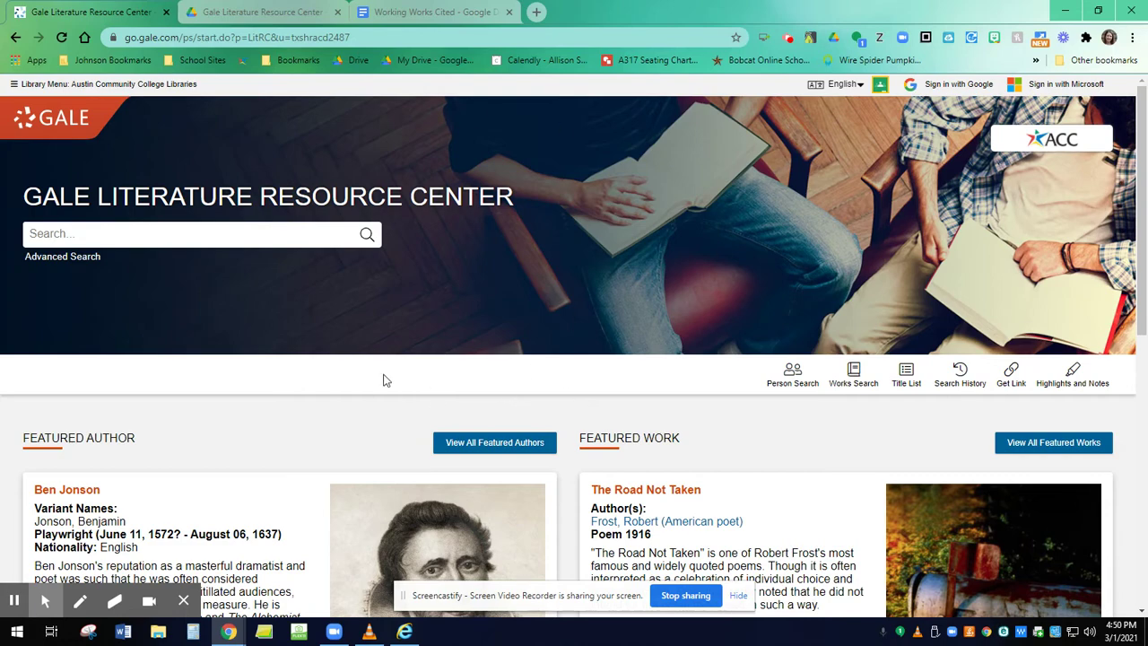
scroll(384, 379, "down", 2)
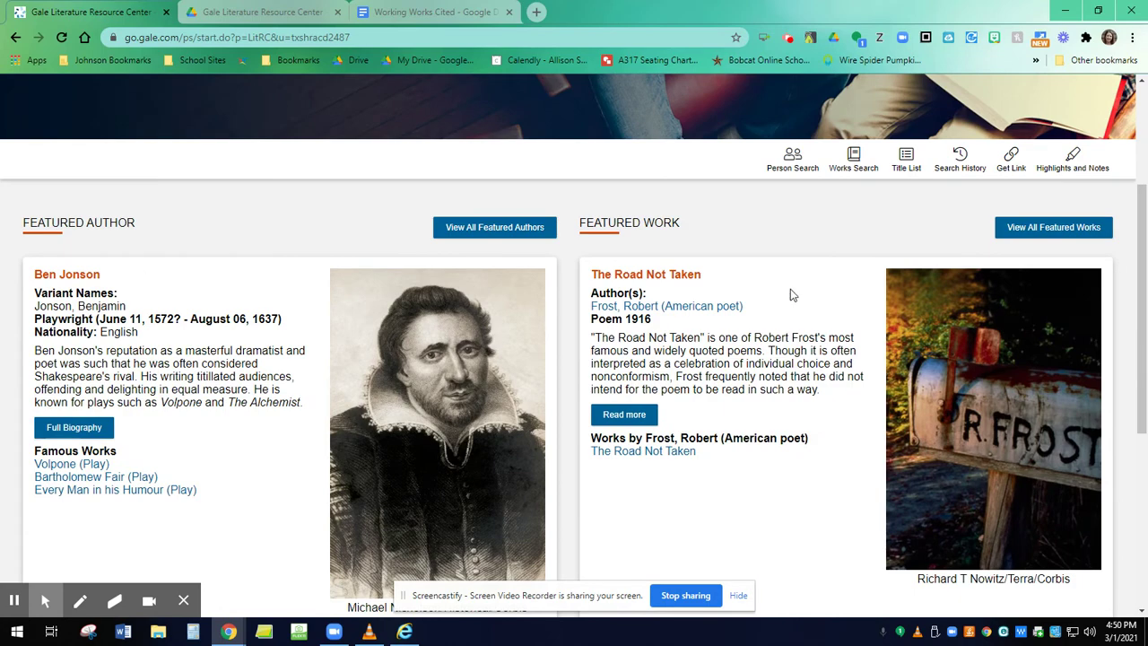
scroll(756, 499, "up", 2)
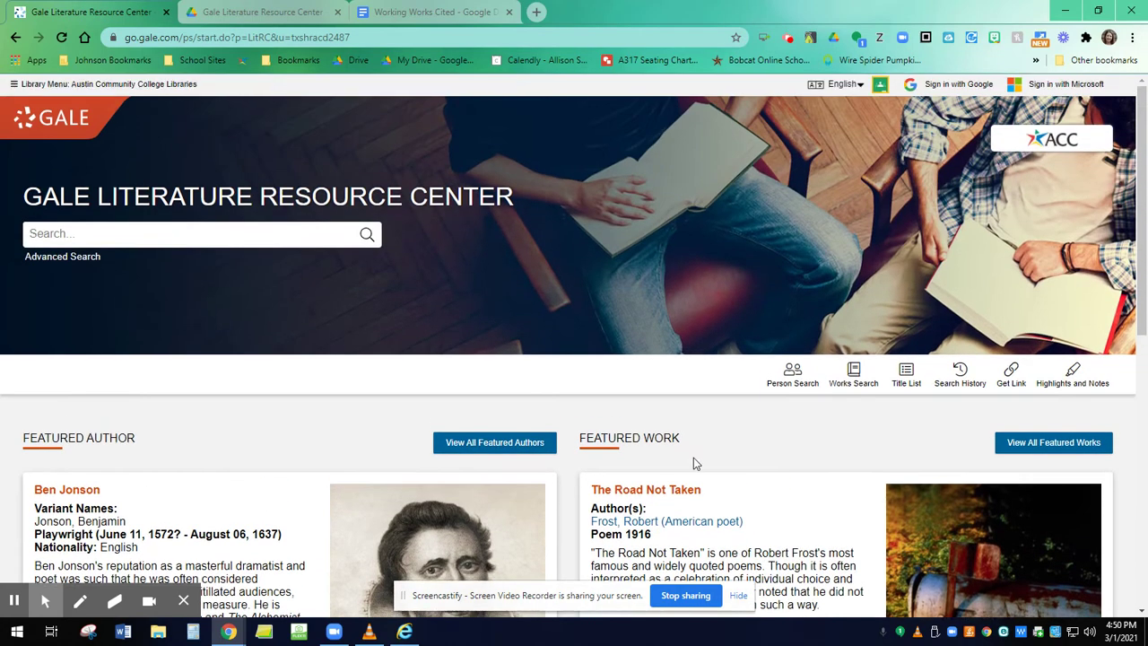
Search the database for "A & P" in quotation marks and look over the literature criticism results
left_click(108, 234)
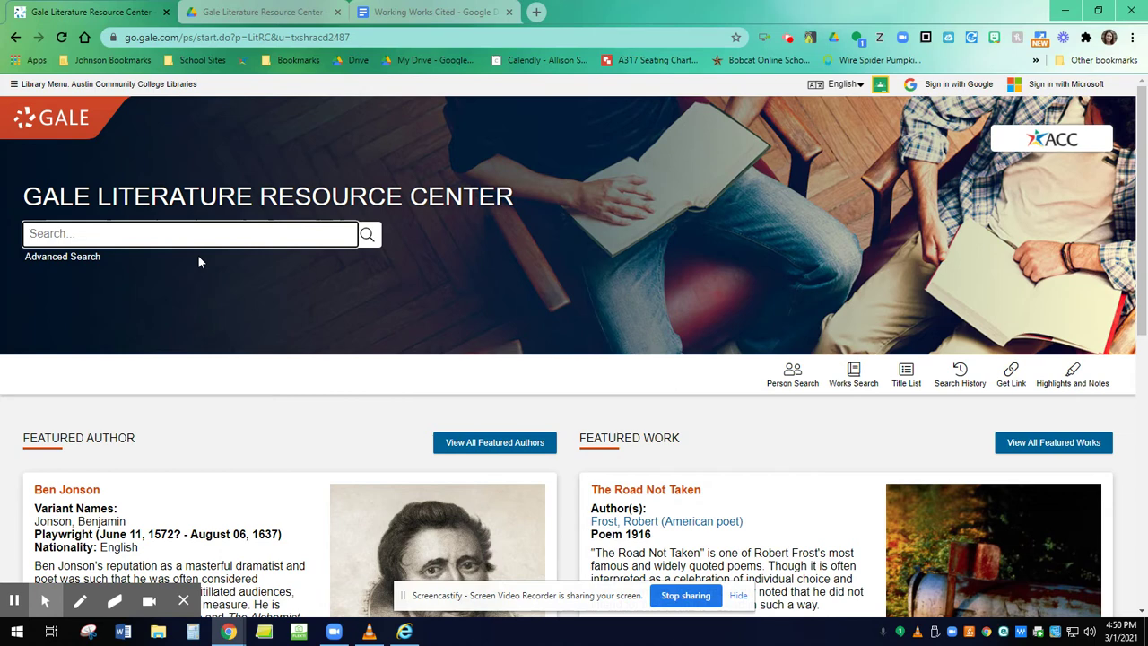
type("\"A")
type(" & \"\"")
key("BackSpace")
key("BackSpace")
type("P\"")
left_click(367, 236)
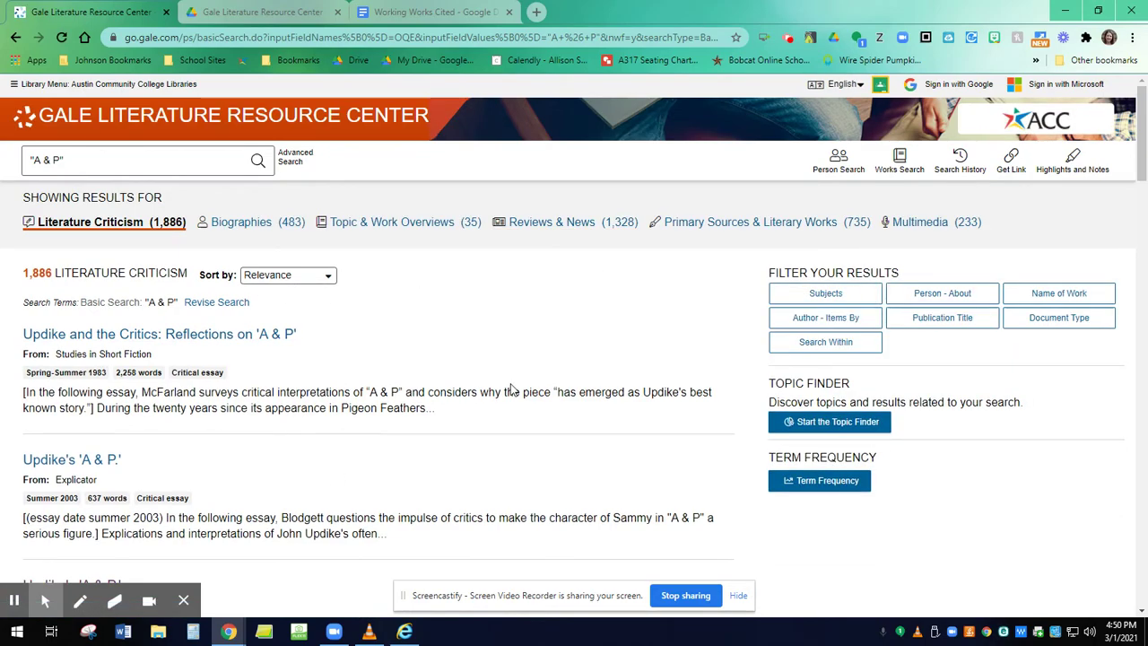
scroll(512, 385, "down", 8)
scroll(510, 399, "up", 8)
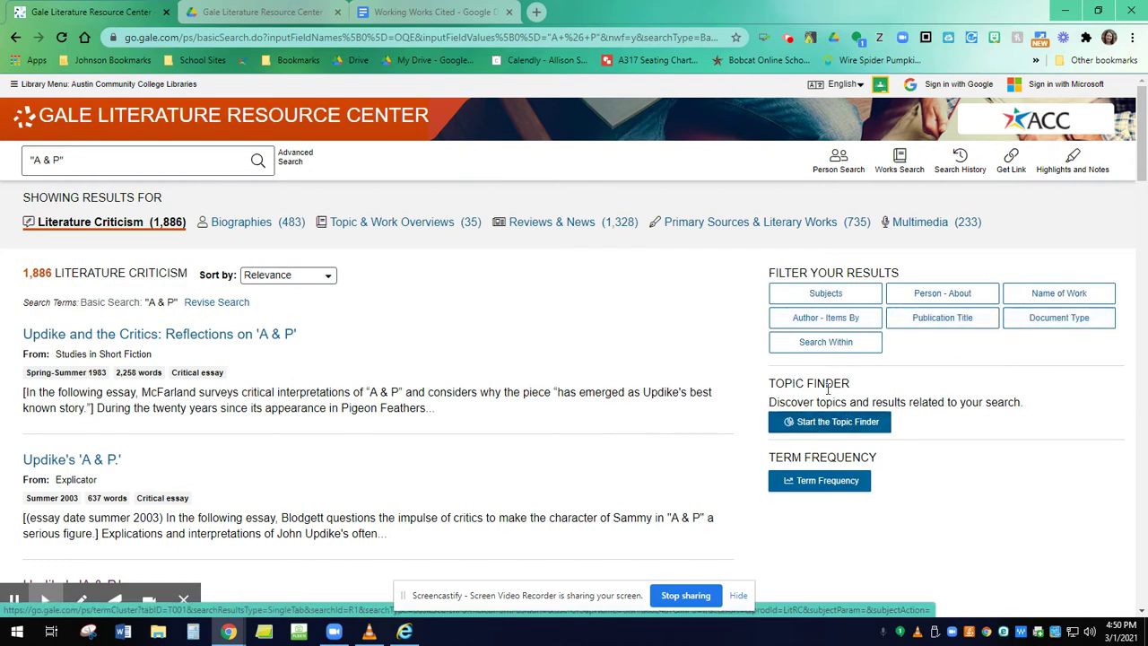
Search the Topic Finder for Sammy, examine the topic tiles, and return to the "A & P" results
left_click(830, 428)
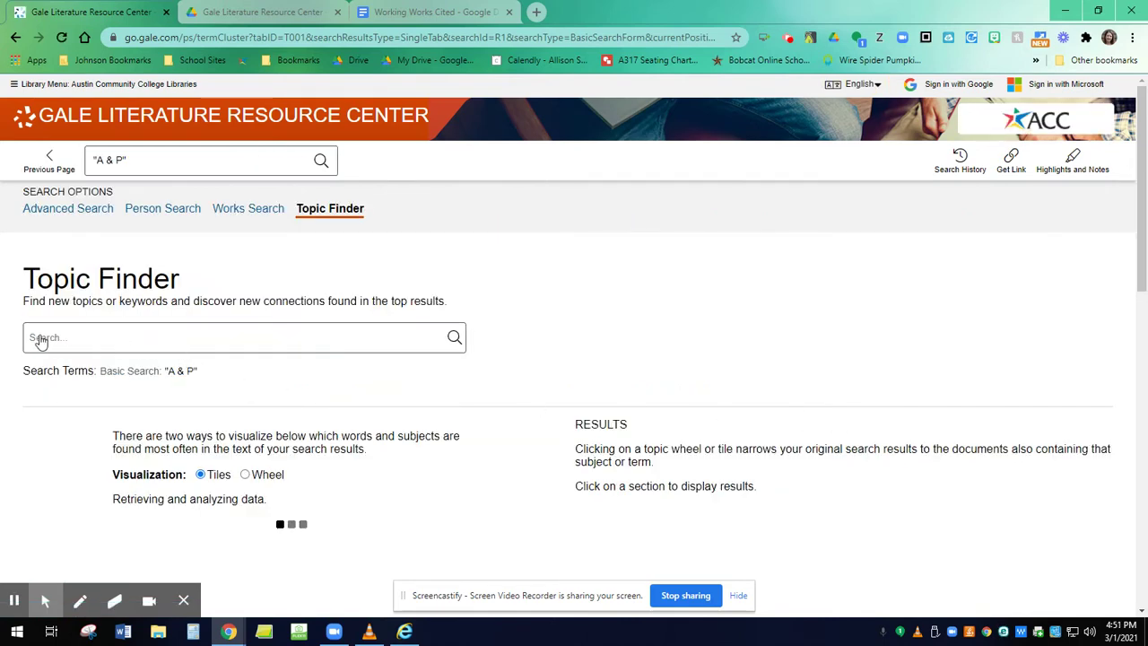
left_click(49, 338)
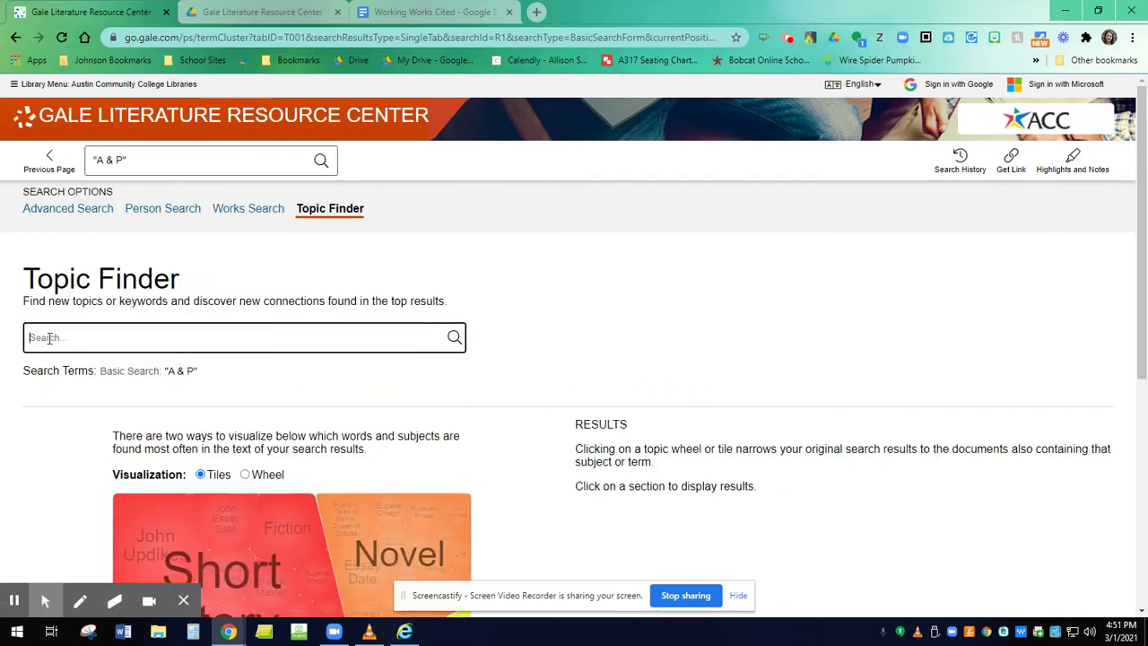
type("Sam")
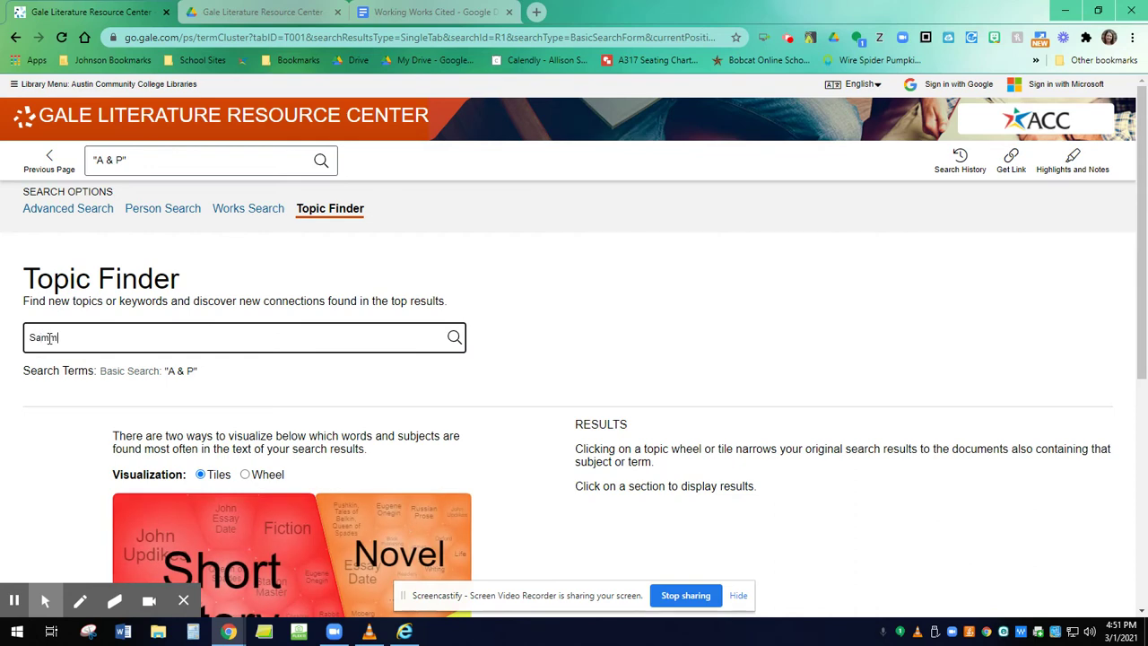
type("my")
key("Return")
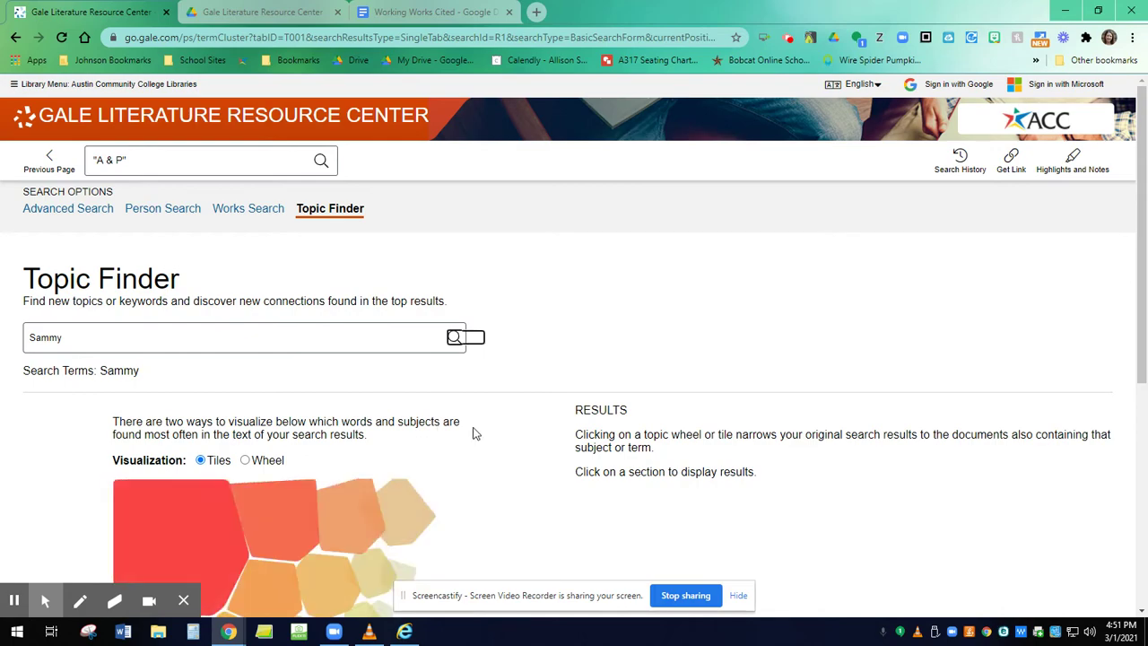
scroll(484, 435, "down", 5)
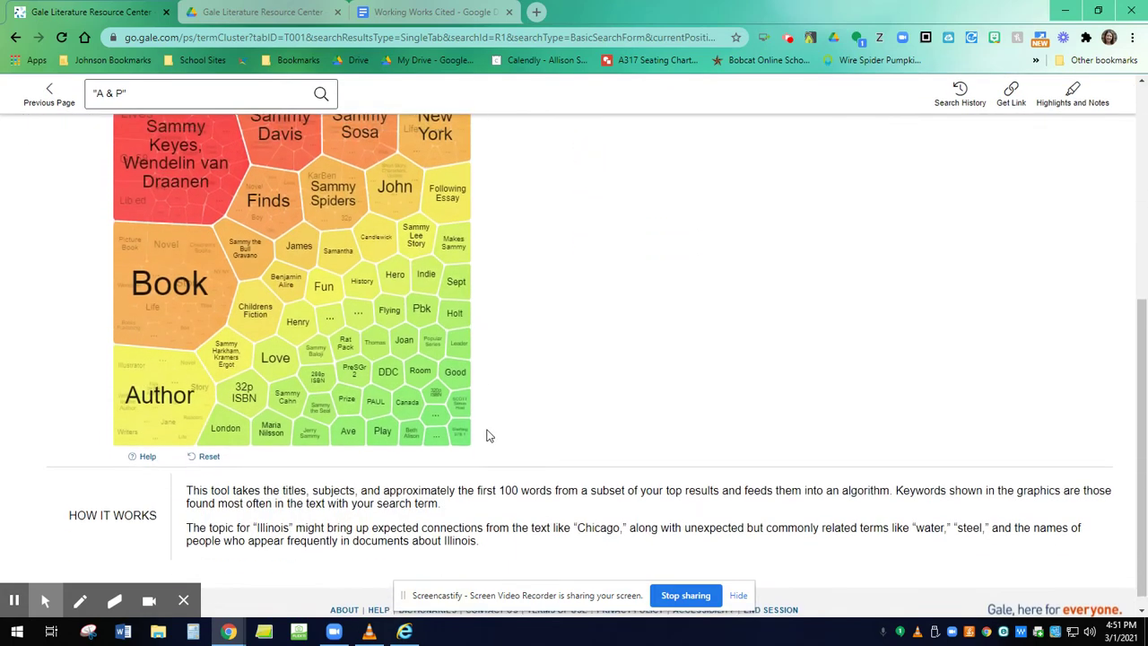
scroll(489, 435, "up", 4)
scroll(489, 435, "down", 4)
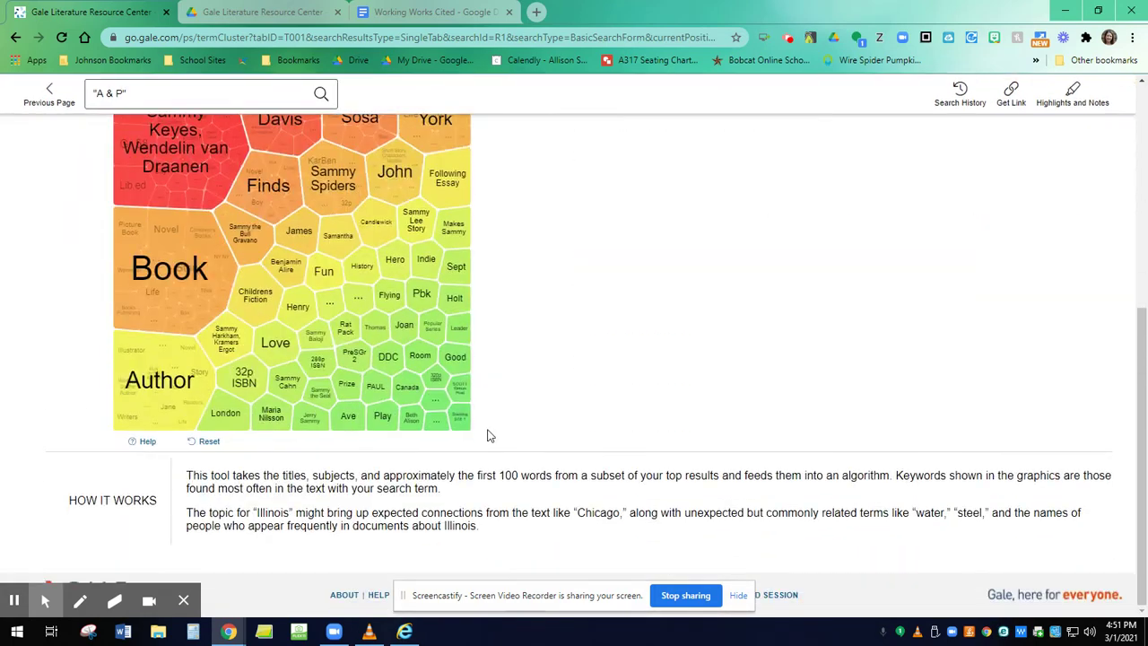
scroll(489, 435, "up", 5)
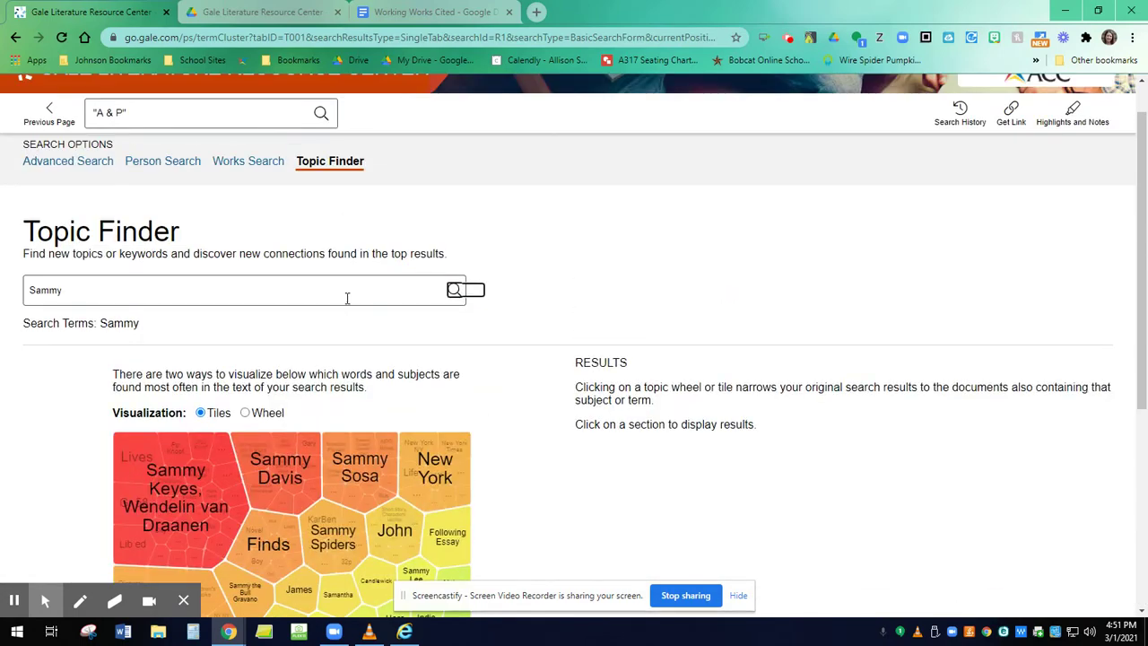
left_click(464, 292)
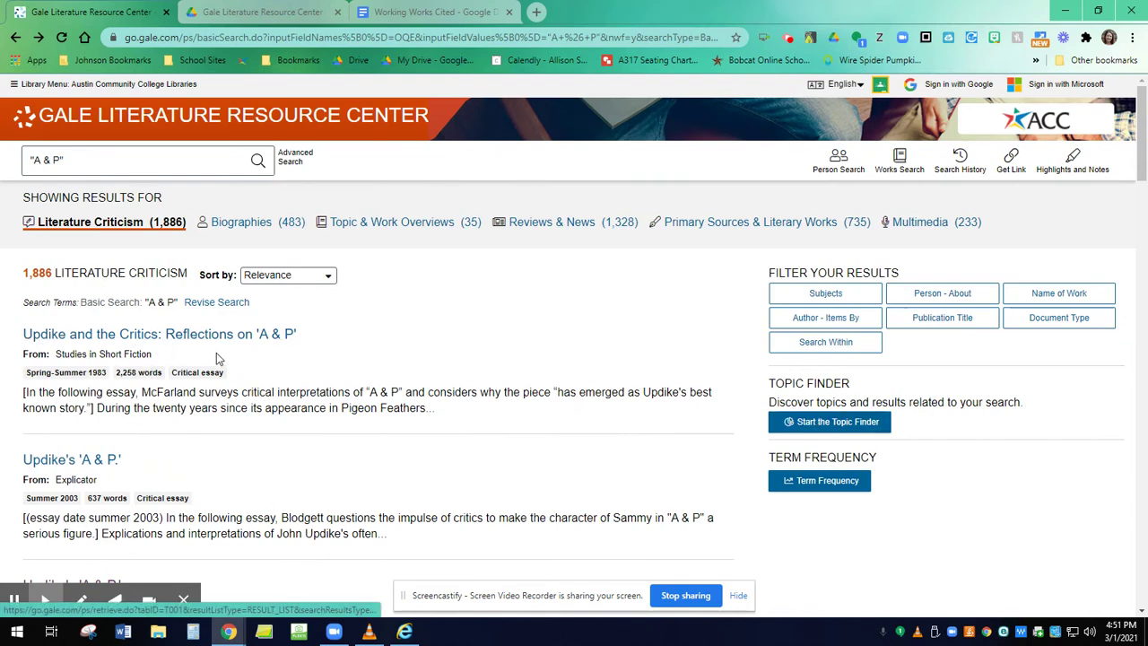
Open the critical essay "Updike and the Critics: Reflections on 'A & P'" and skim its full text
left_click(206, 346)
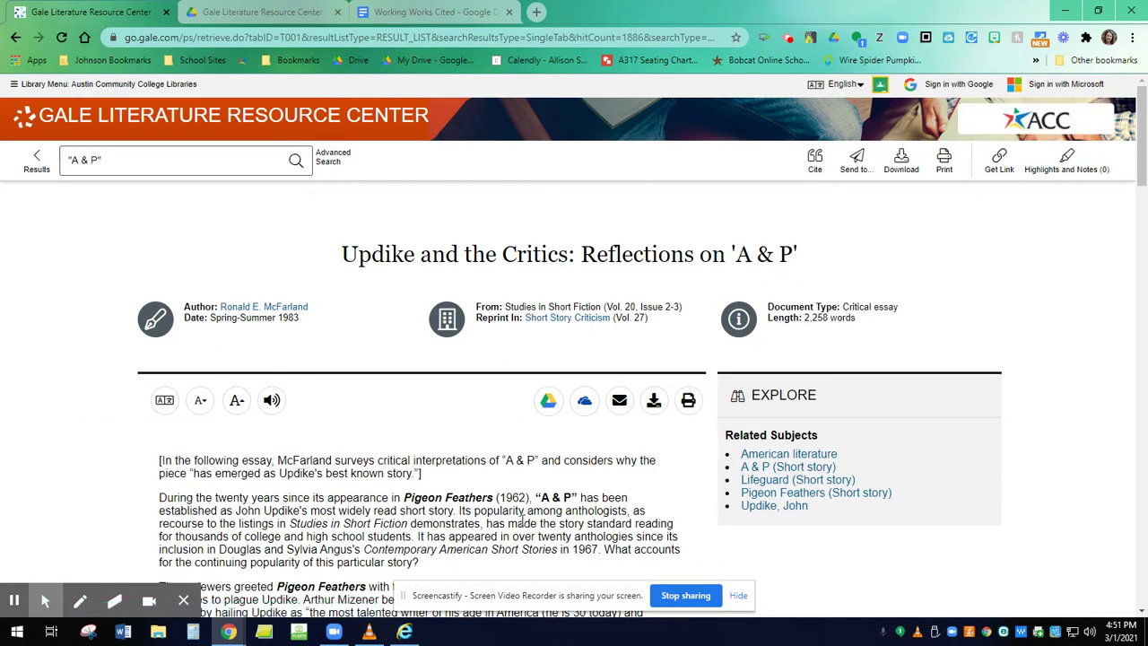
scroll(523, 520, "down", 2)
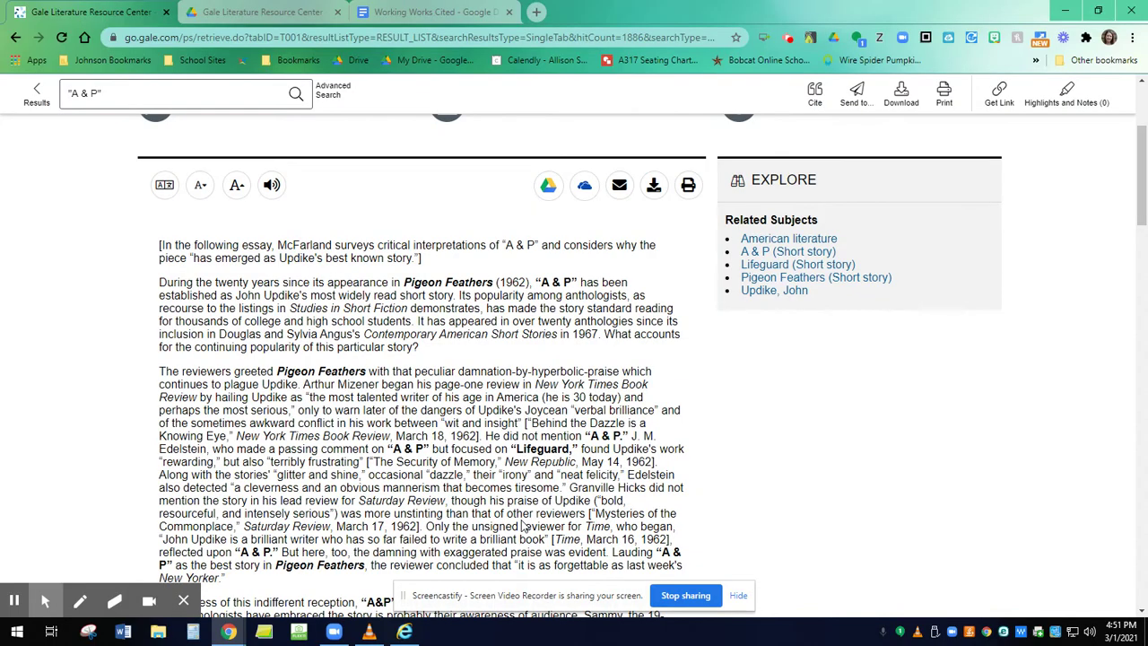
scroll(523, 527, "down", 12)
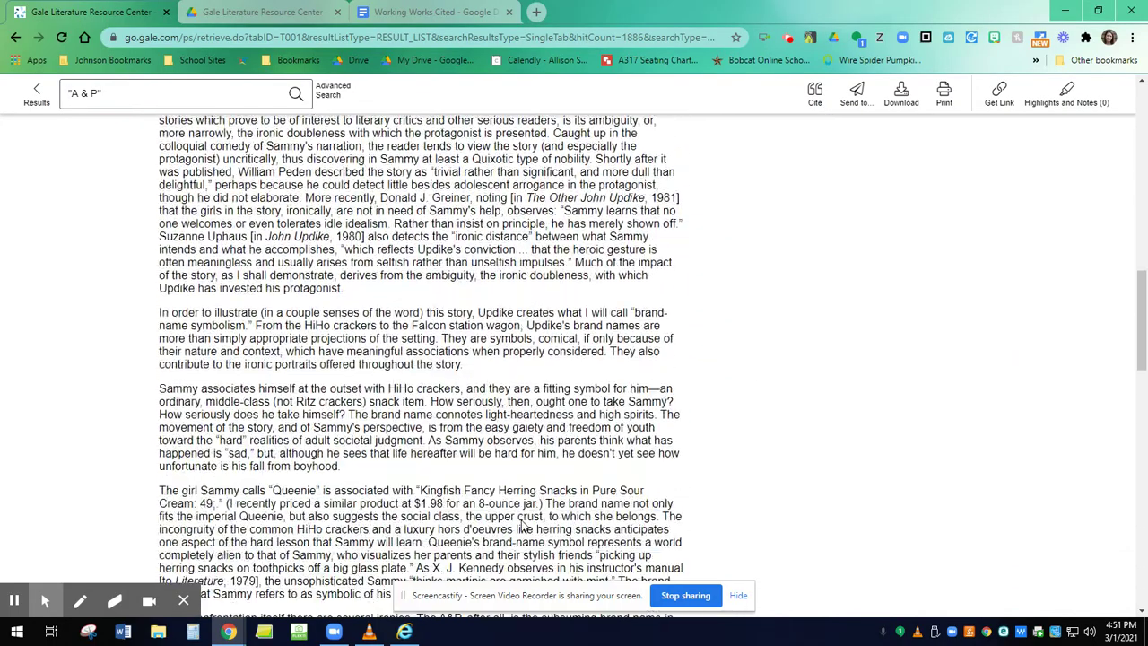
scroll(522, 526, "down", 3)
scroll(522, 522, "up", 15)
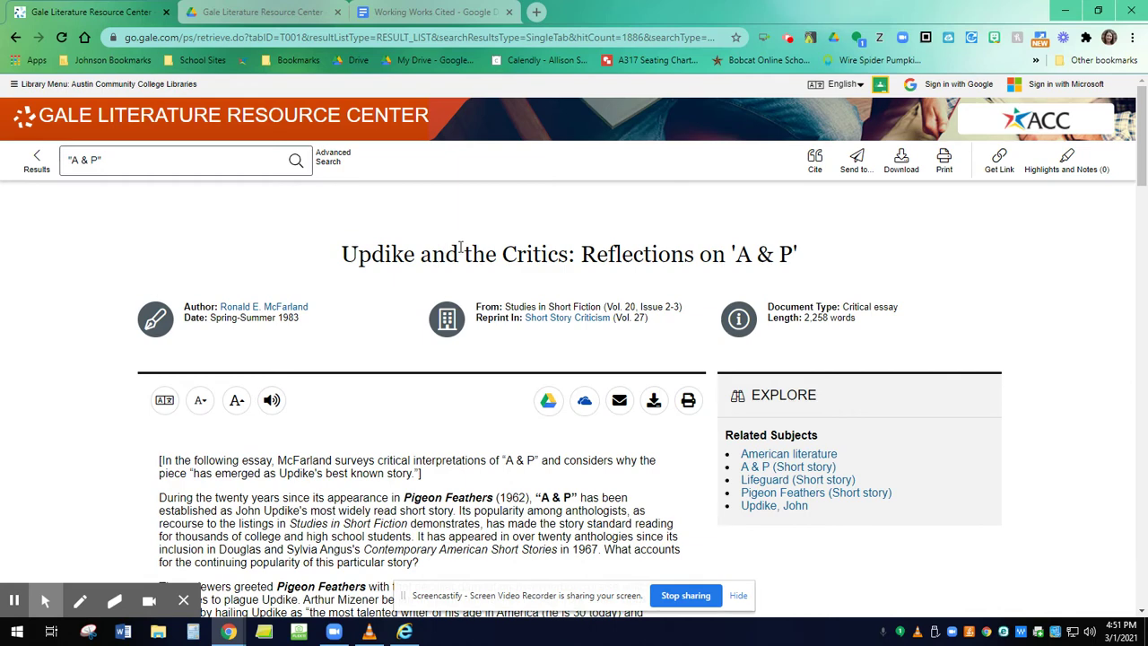
Find occurrences of "Sam" in the essay and read the passages about Sammy
key("ctrl+f")
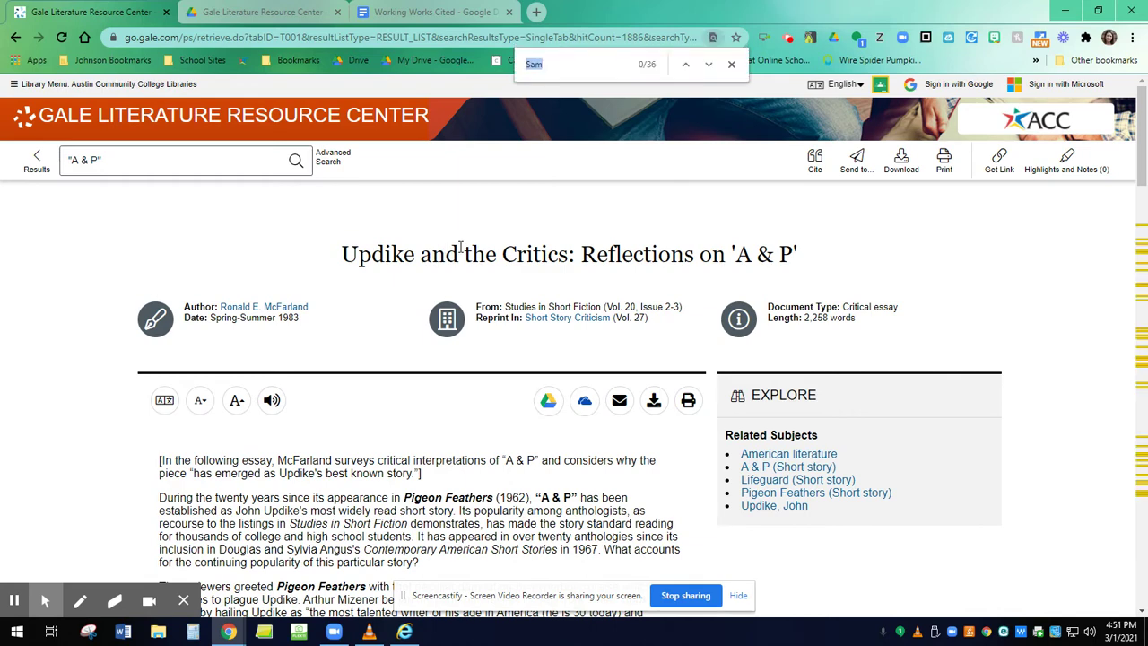
left_click(543, 63)
key("Return")
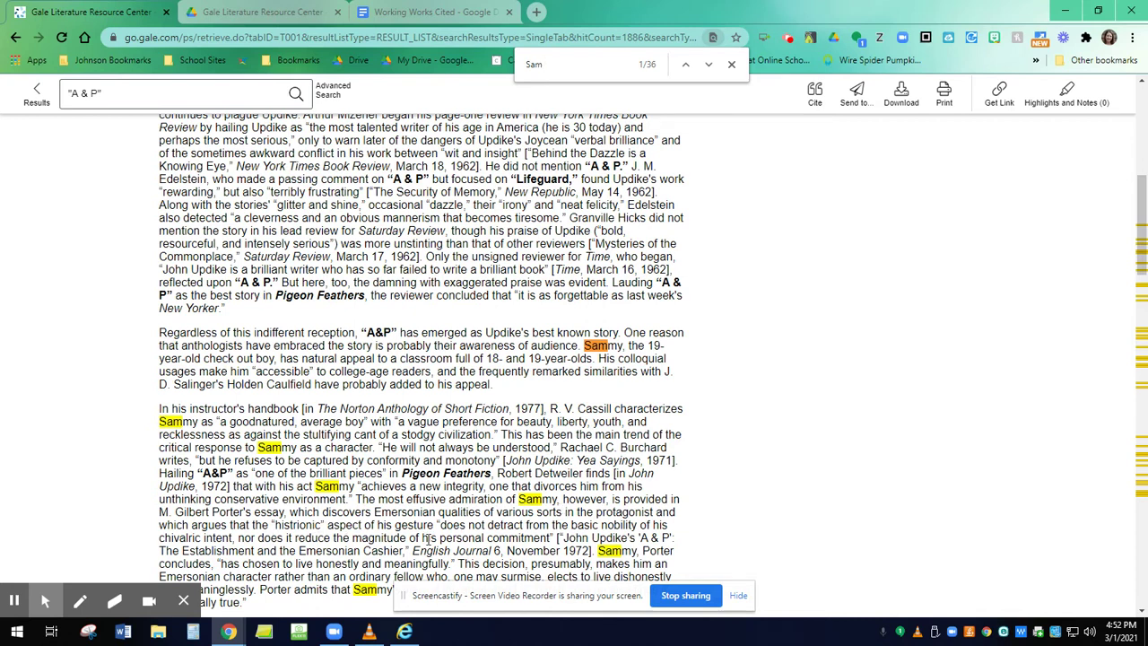
scroll(428, 539, "down", 4)
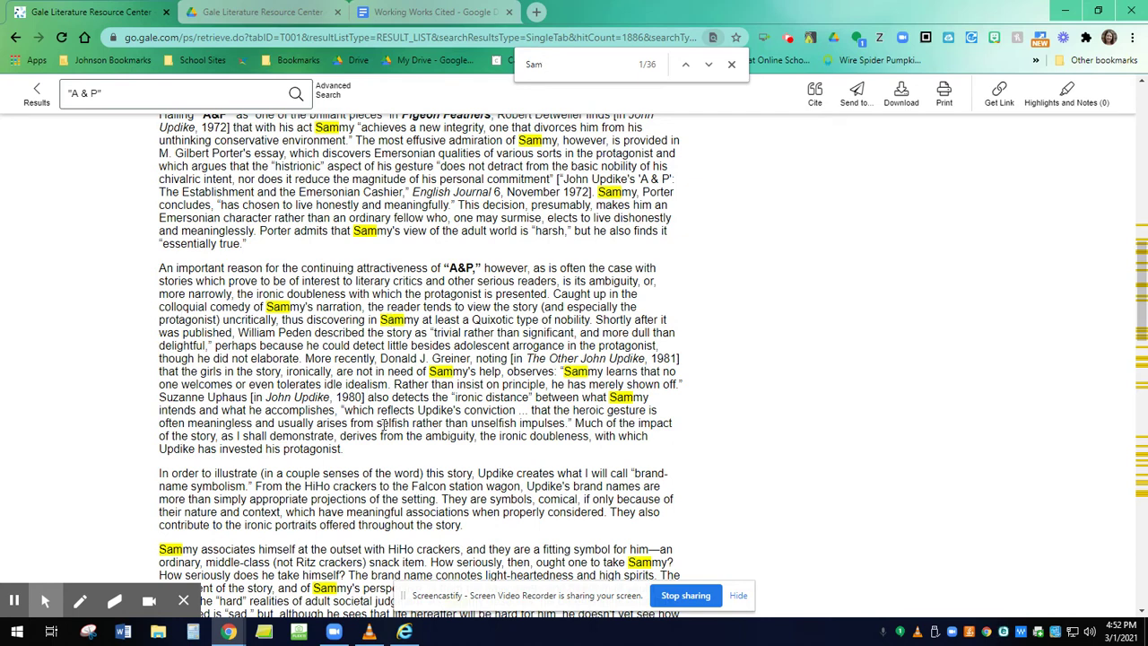
scroll(390, 423, "down", 3)
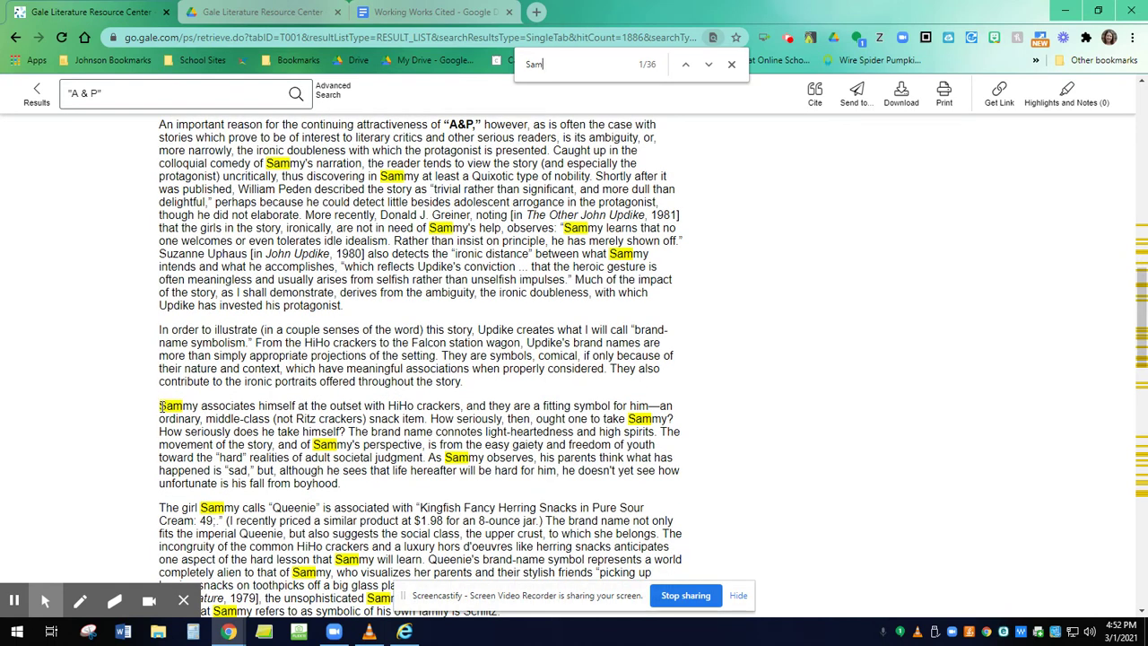
Highlight the sentence on Sammy and HiHo crackers in yellow and save the note "Sammy views himself as "middle class"" with it
left_click_drag(162, 406, 428, 421)
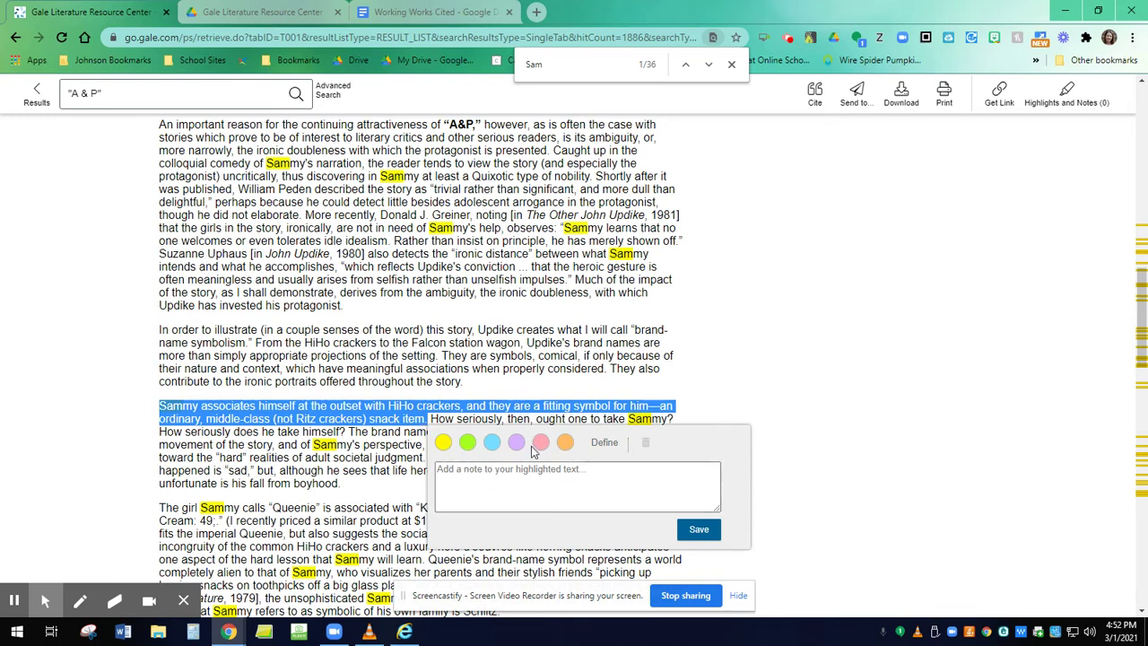
left_click(443, 442)
left_click(445, 473)
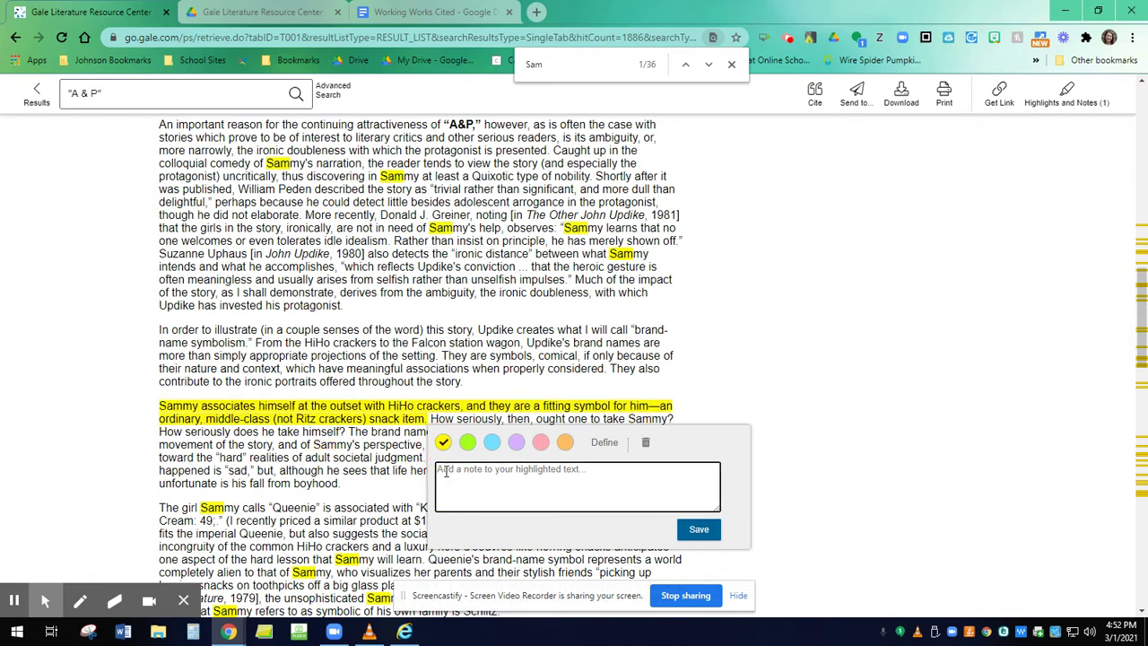
type("Sammy views himself")
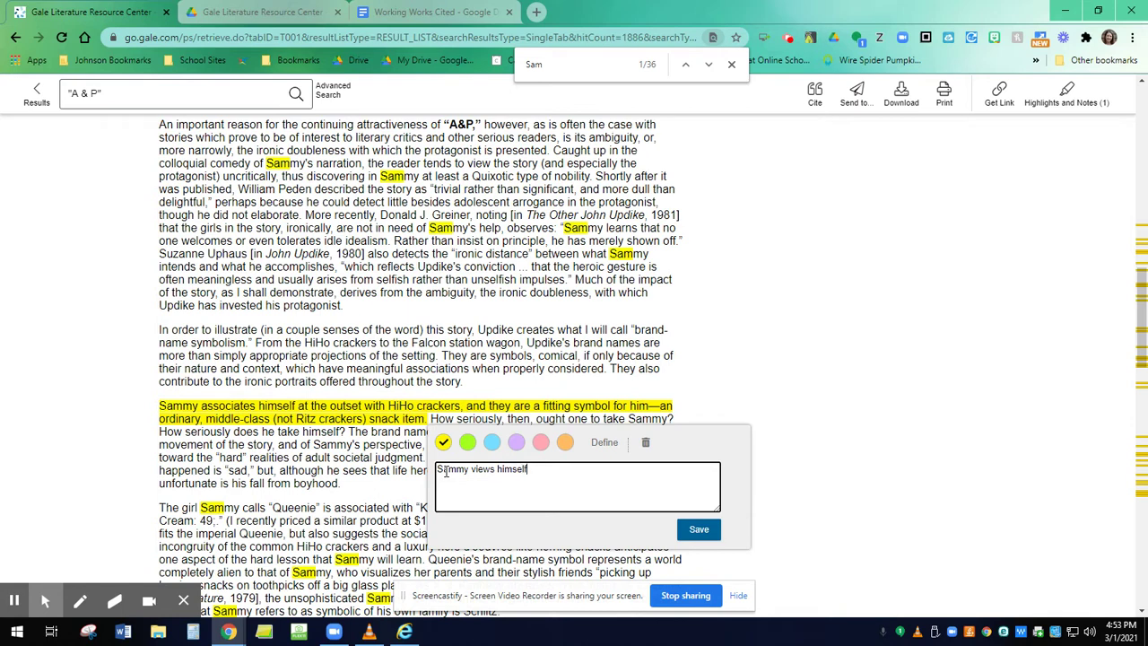
type(" as \"middle class\"")
left_click(697, 529)
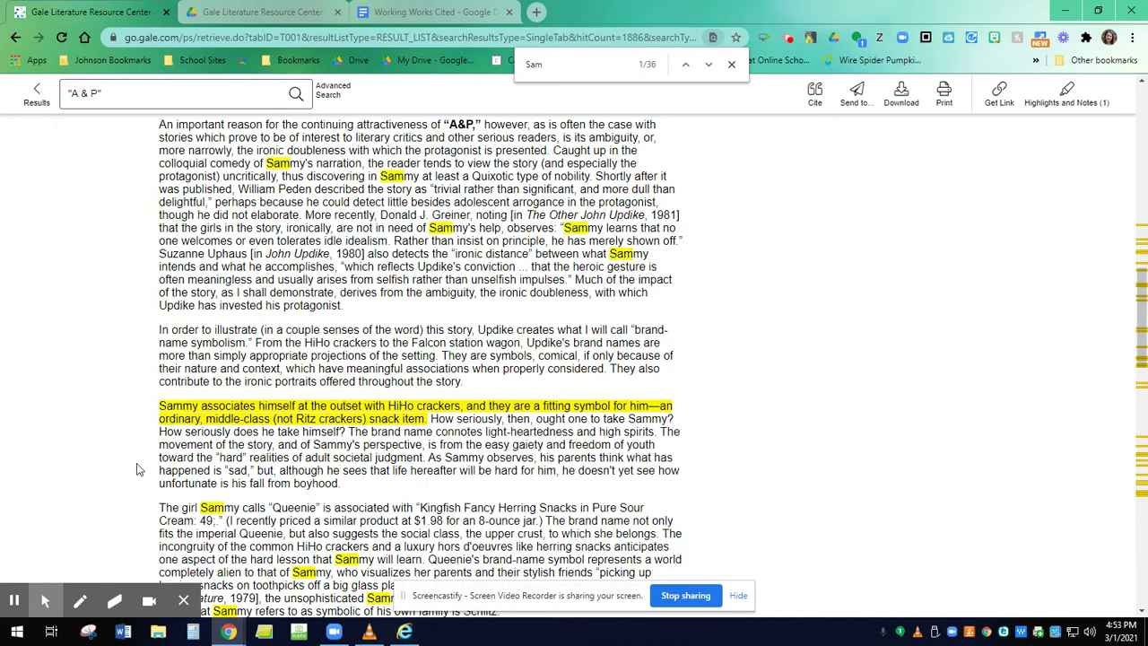
Copy the essay's MLA 8th Edition source citation from the end of the article
scroll(491, 442, "up", 10)
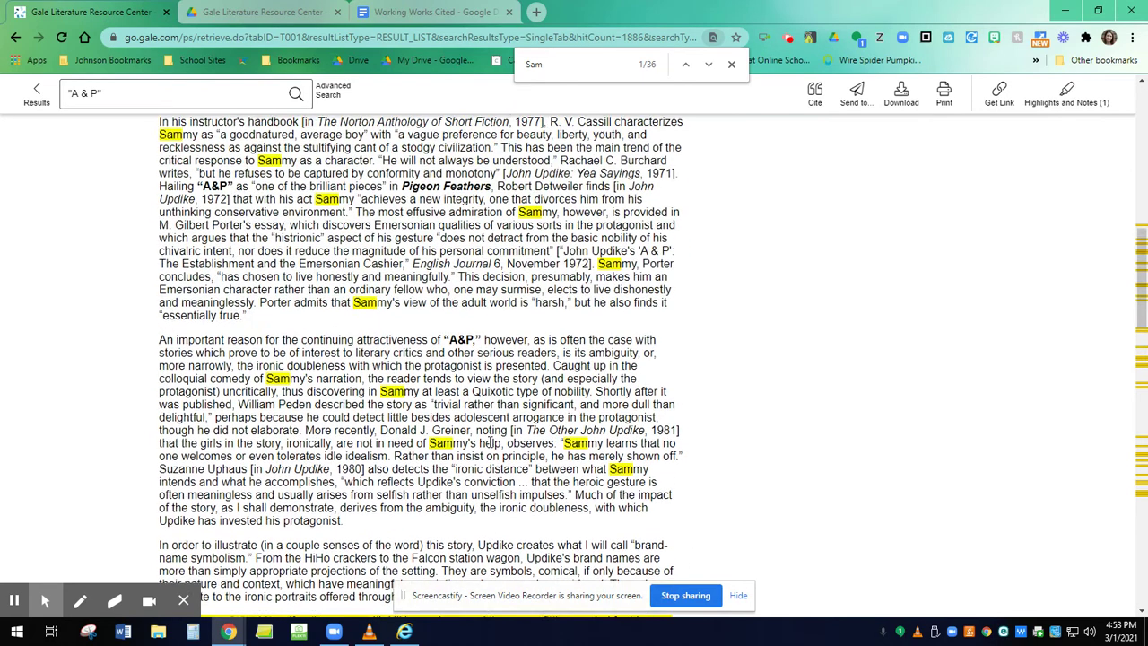
scroll(491, 442, "up", 4)
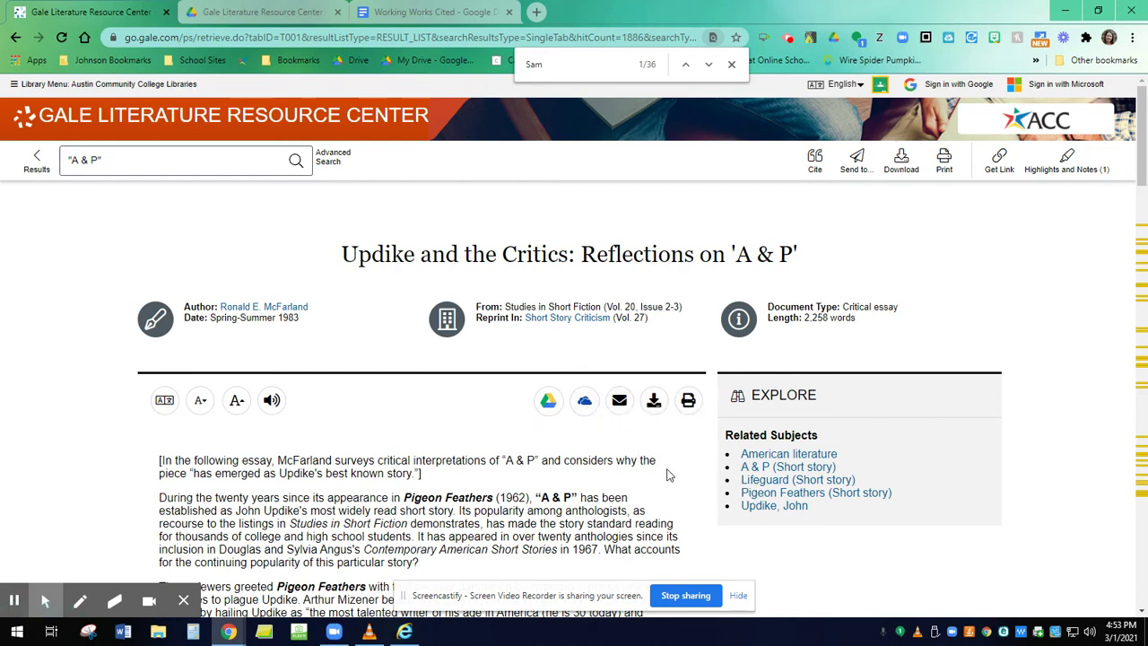
scroll(667, 474, "down", 2)
scroll(667, 475, "down", 2)
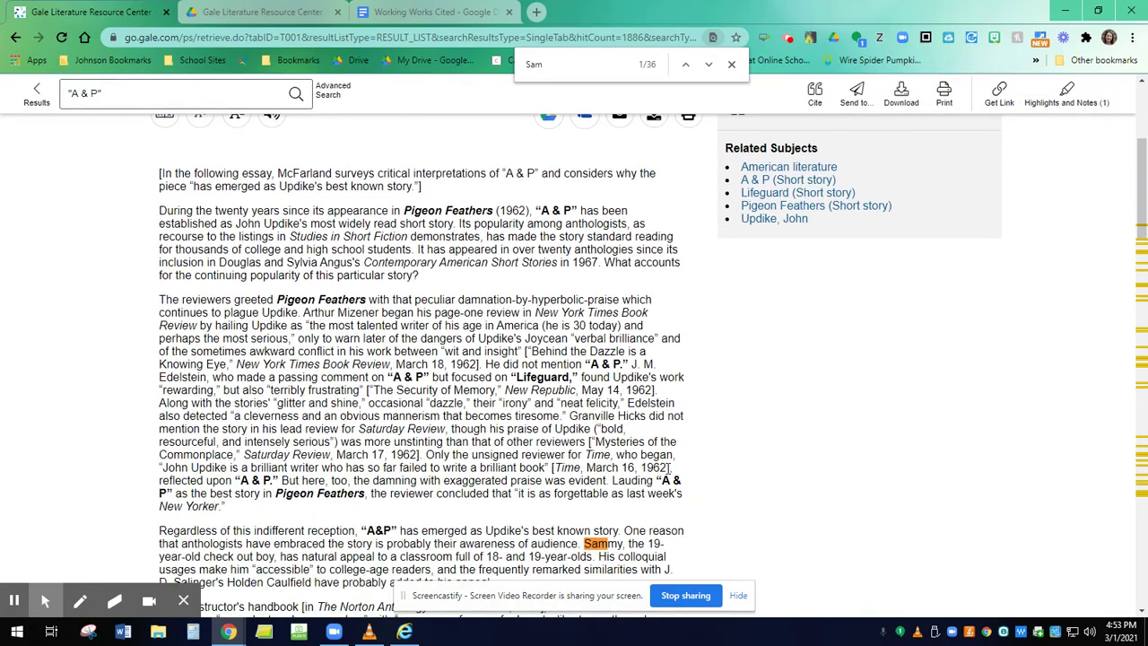
scroll(666, 475, "up", 4)
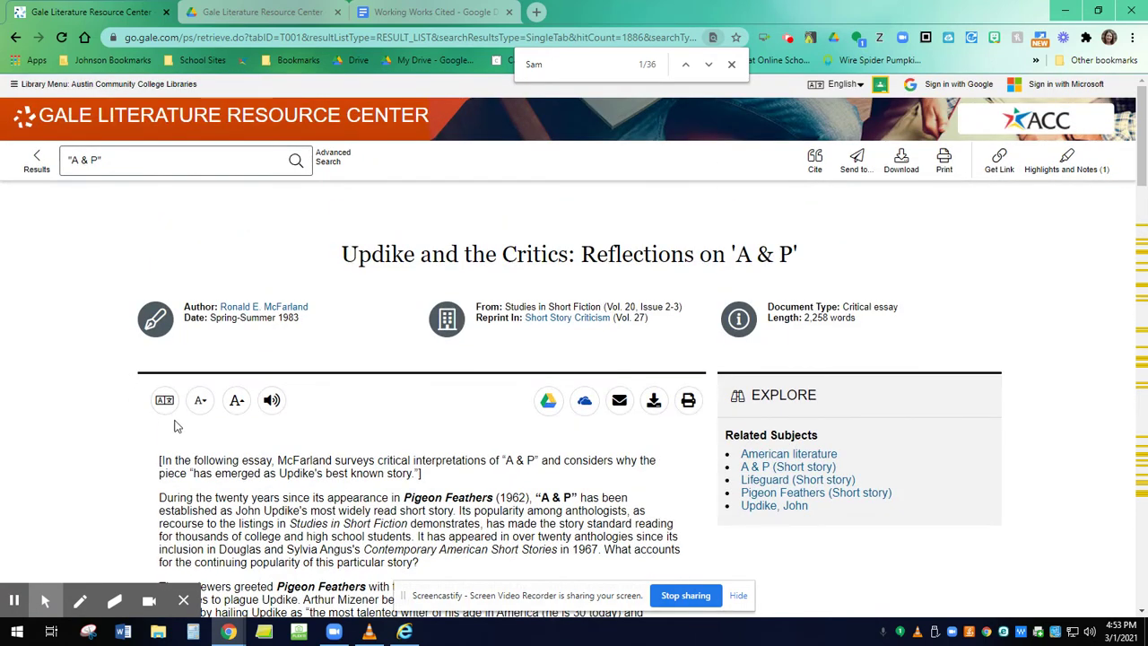
scroll(448, 439, "down", 1)
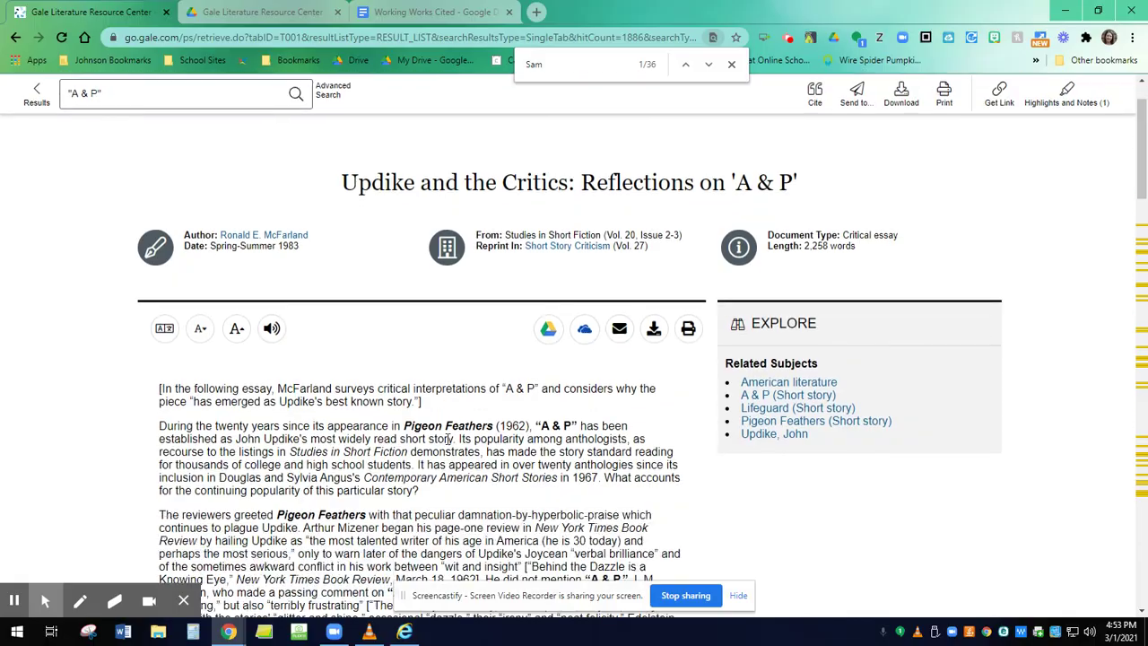
scroll(448, 439, "down", 20)
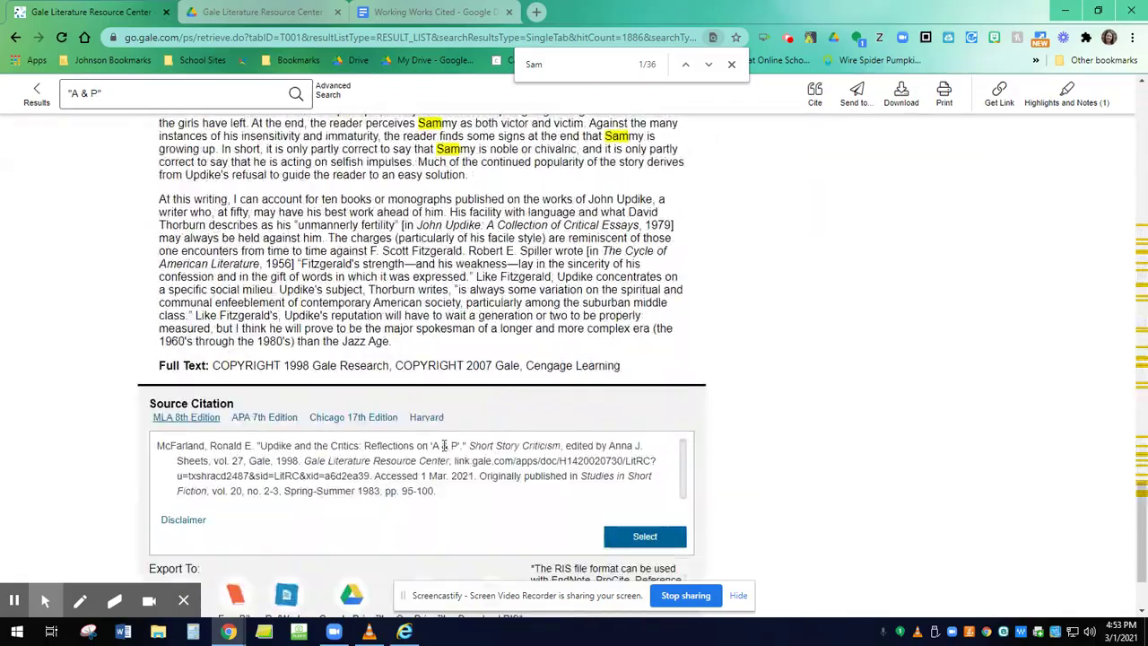
scroll(443, 444, "down", 2)
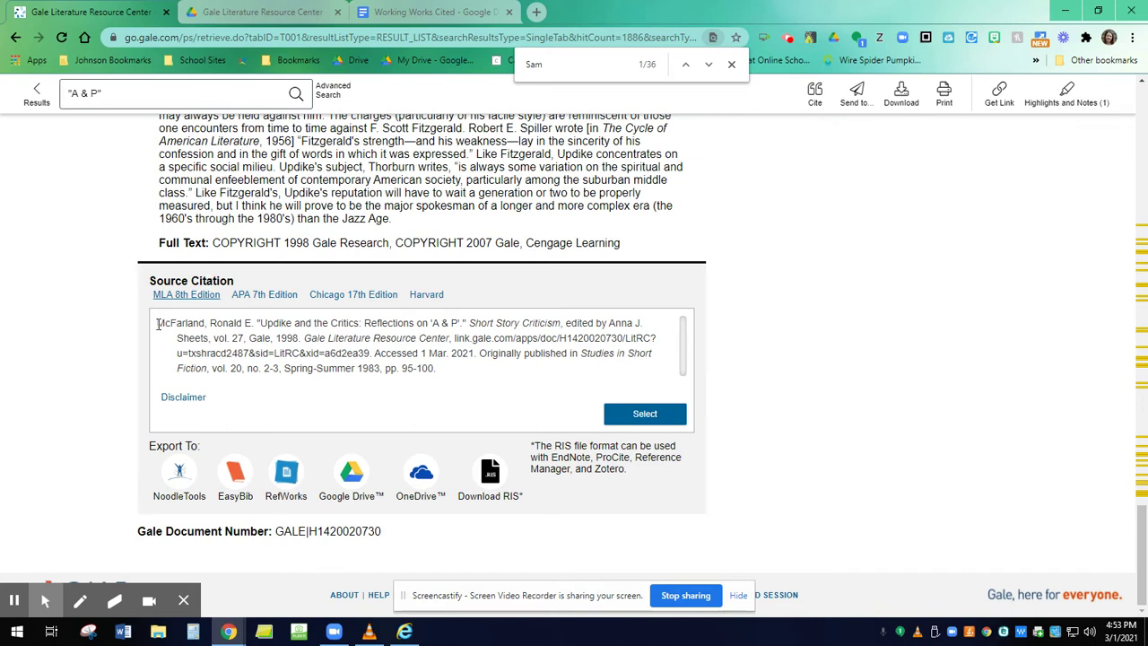
left_click_drag(438, 370, 159, 326)
key("ctrl+c")
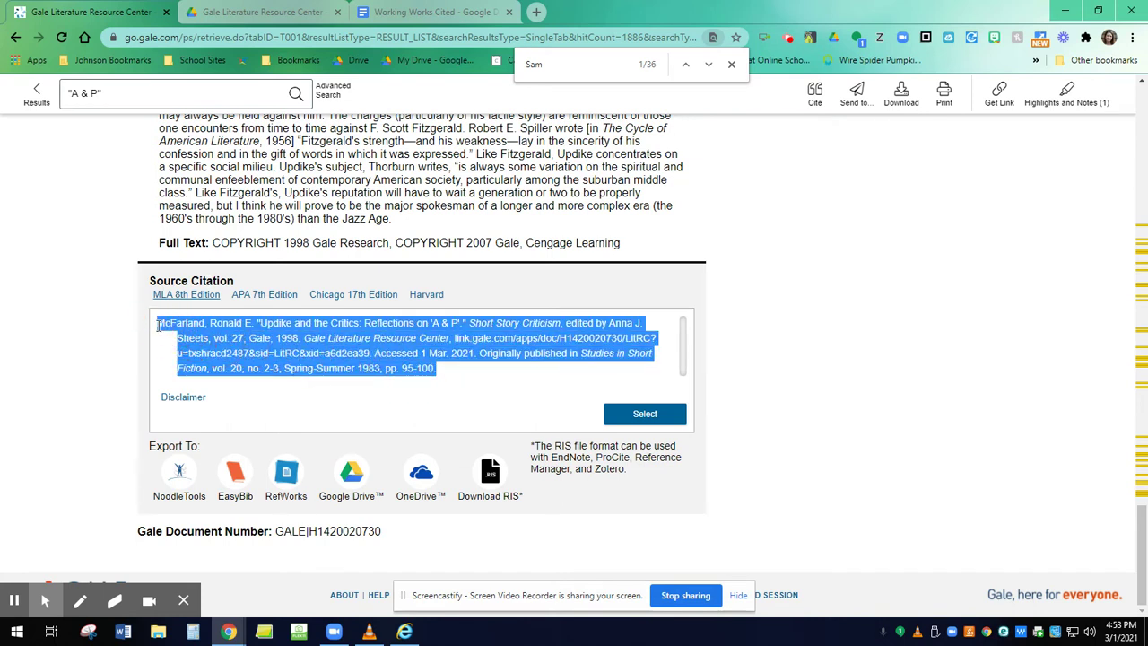
Paste the citation on a new left-aligned line below the heading in the Working Works Cited document
left_click(394, 12)
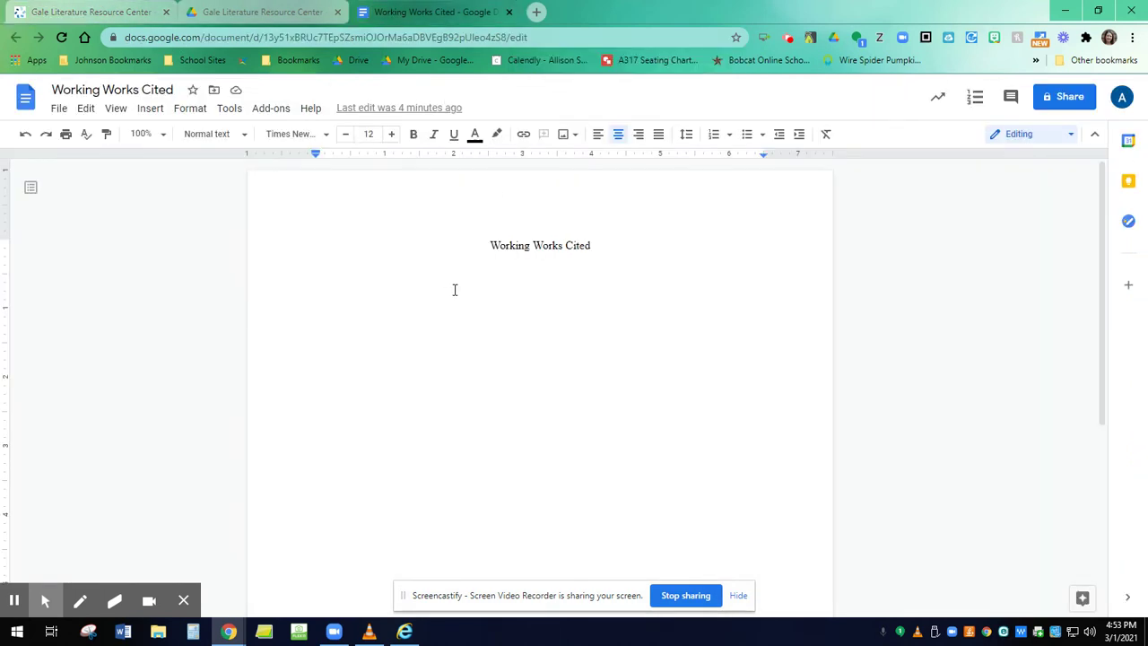
key("Return")
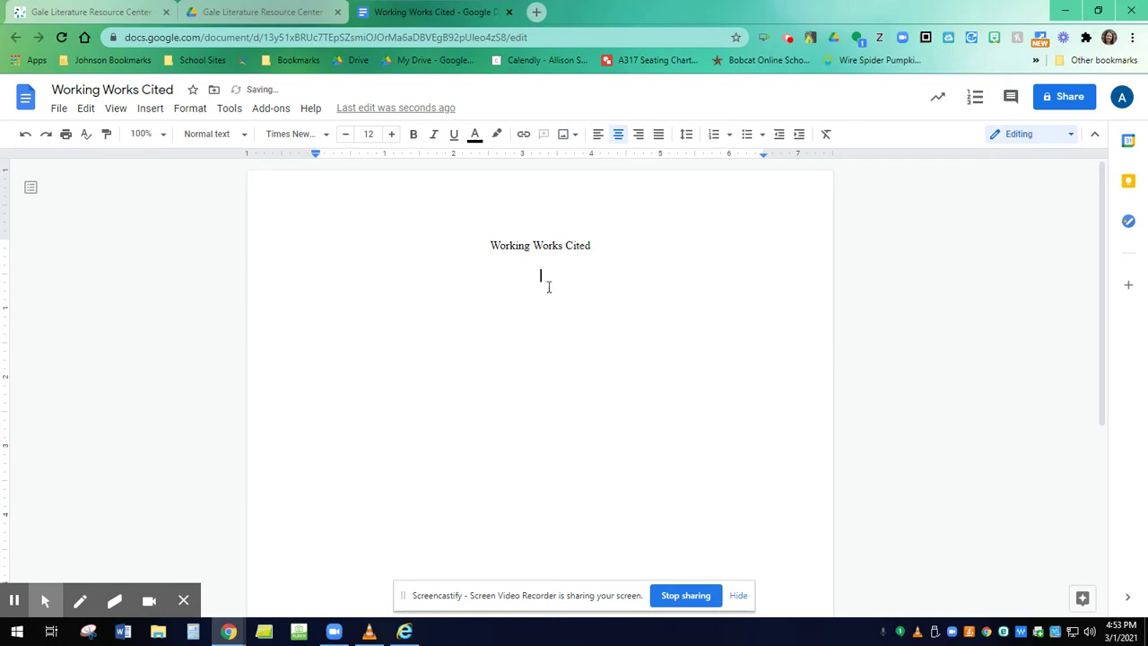
left_click(598, 133)
key("ctrl+v")
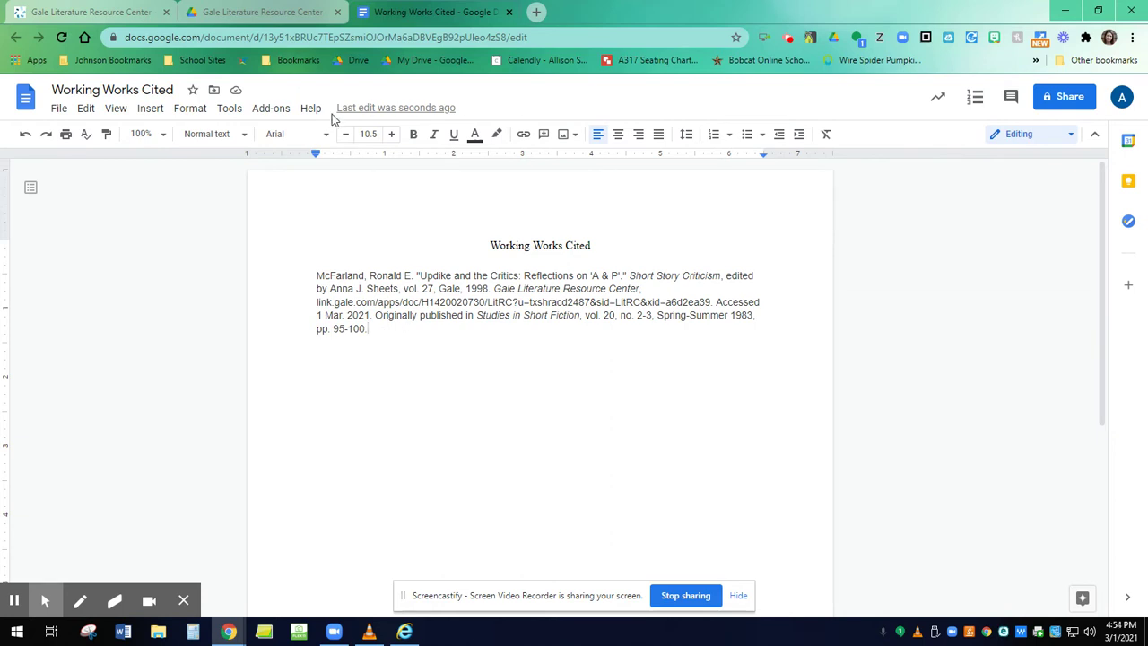
Save the essay "Updike and the Critics: Reflections on 'A & P'" from Gale to Google Drive with the college Google account
left_click(253, 12)
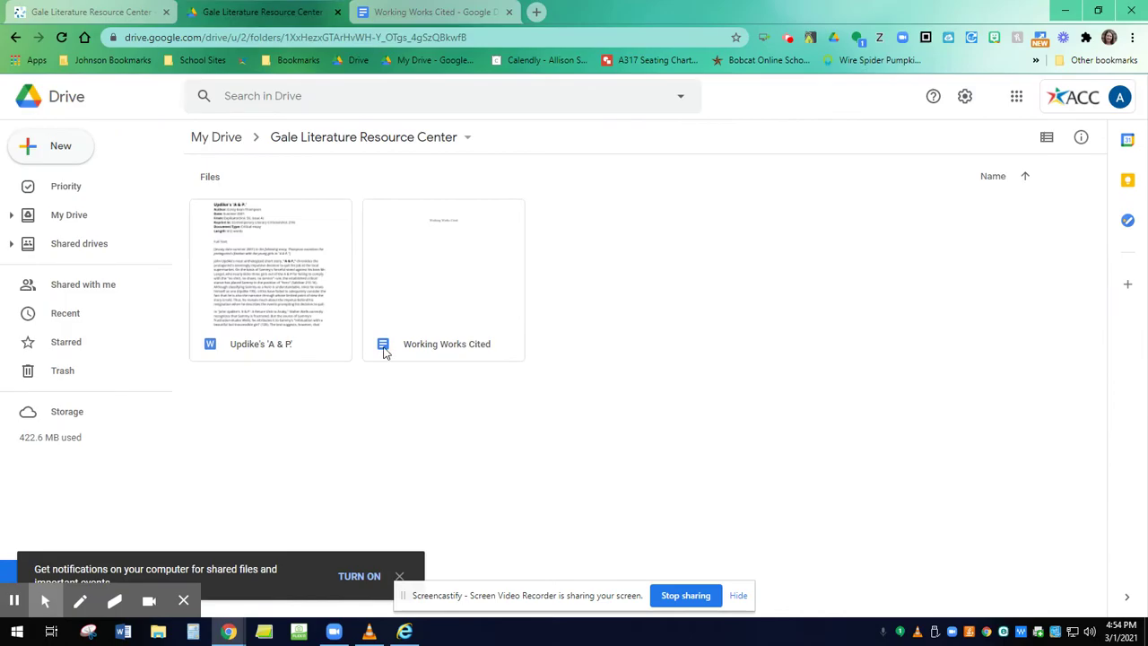
left_click(144, 13)
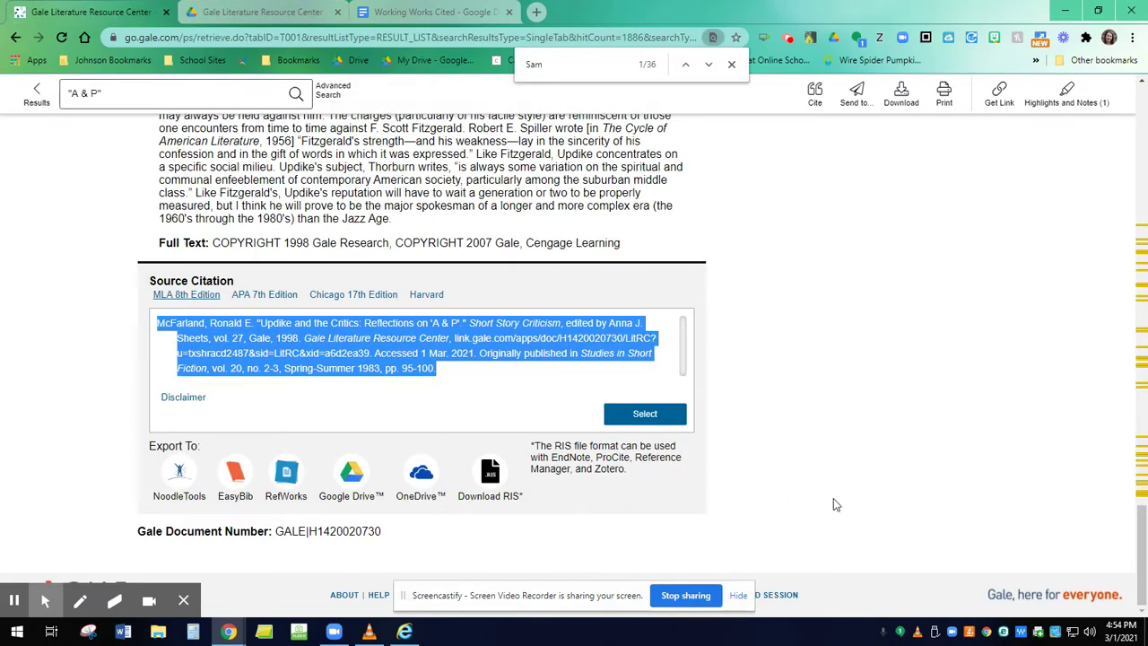
scroll(833, 501, "up", 20)
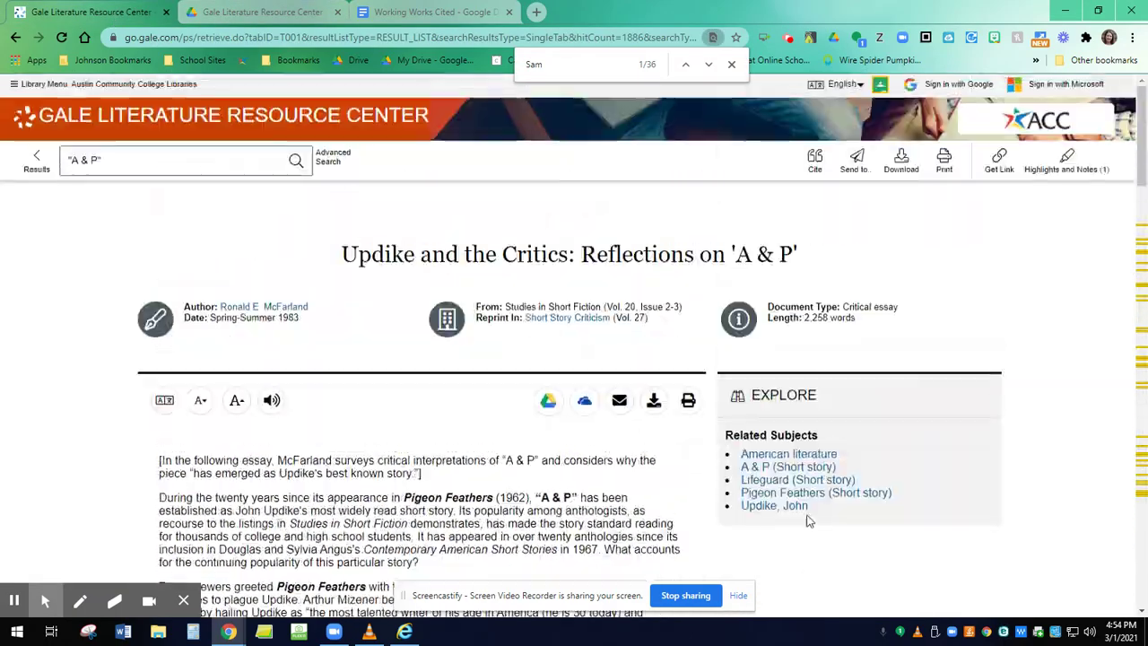
left_click(548, 401)
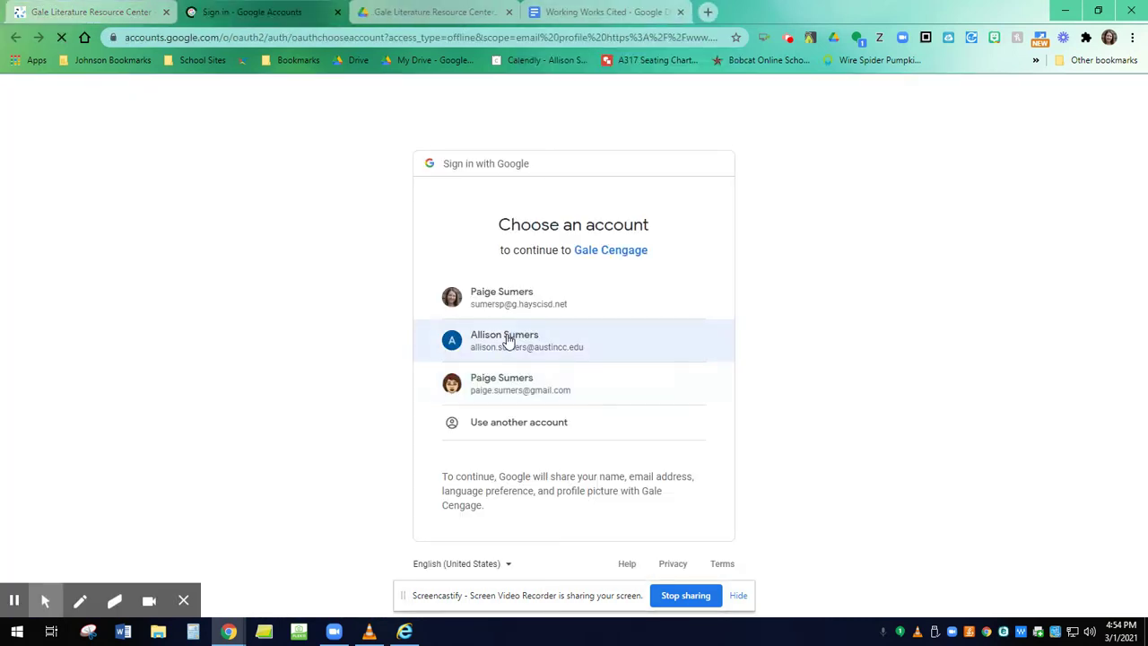
left_click(523, 343)
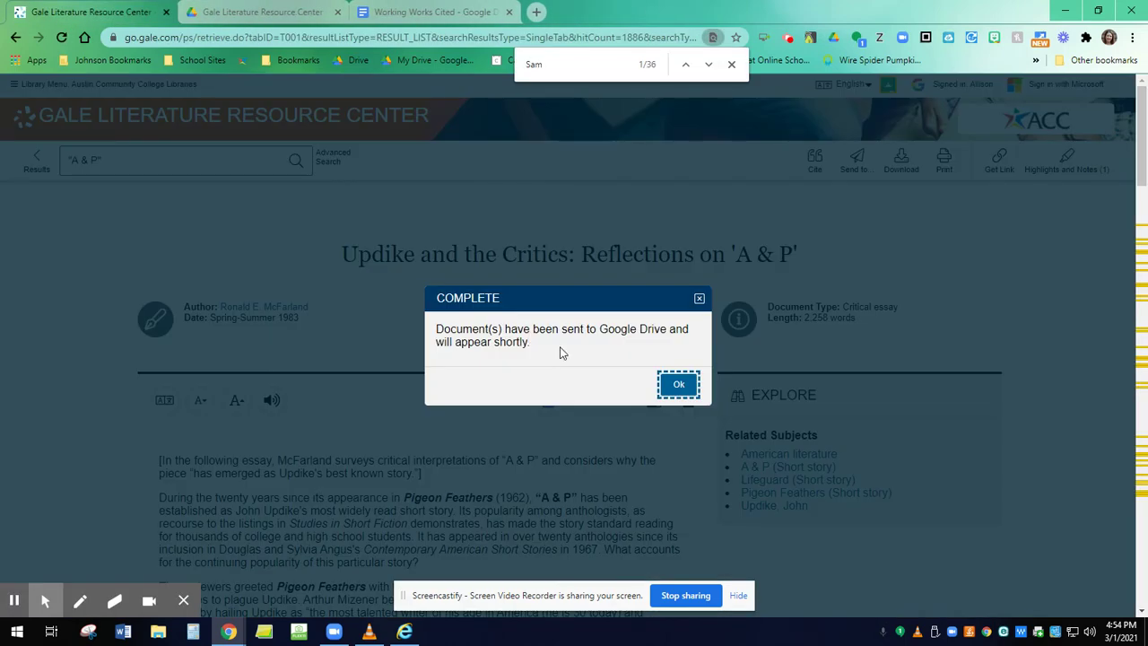
left_click(678, 384)
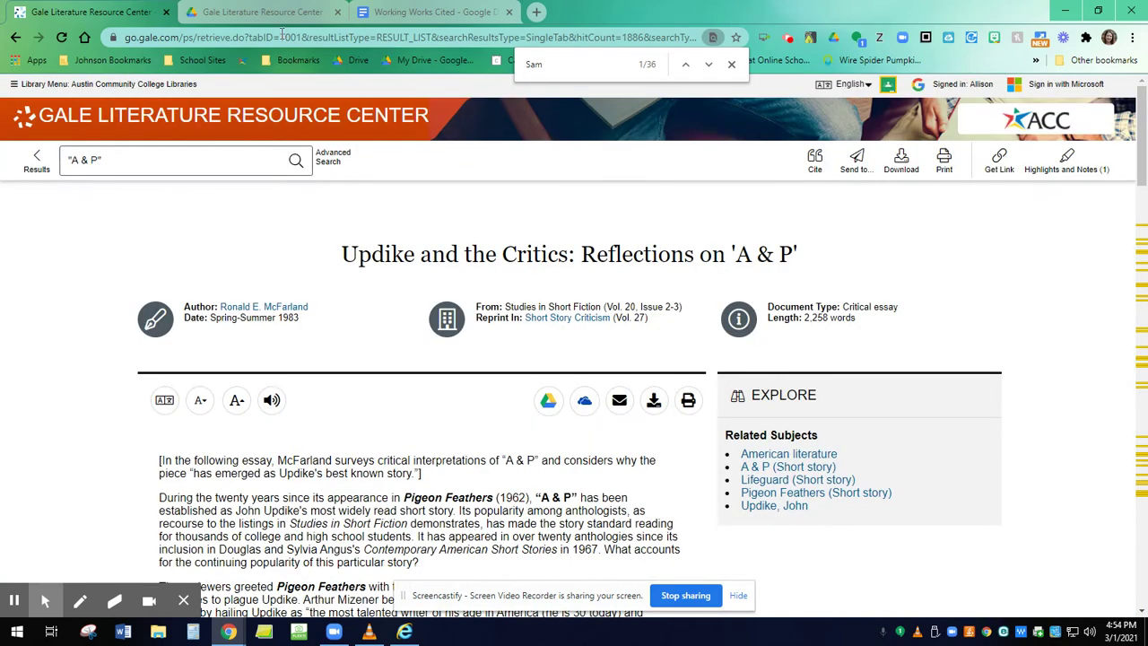
Open the saved essay from the Gale Literature Resource Center folder in Google Drive and review its highlight, source citation and note
left_click(254, 13)
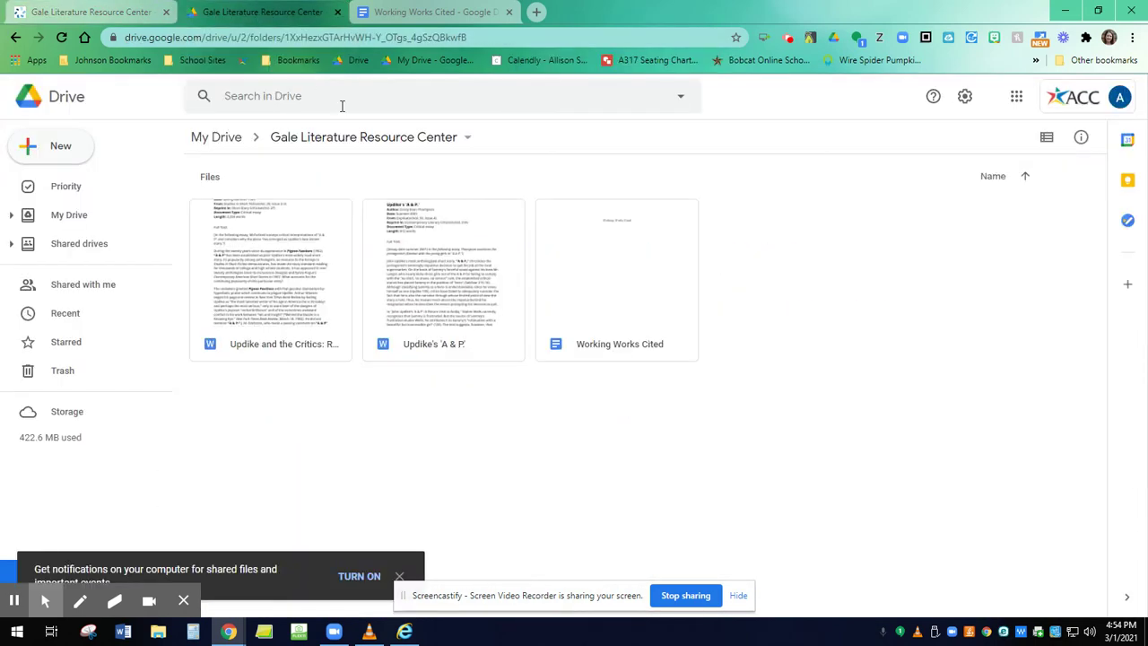
left_click(273, 350)
double_click(274, 350)
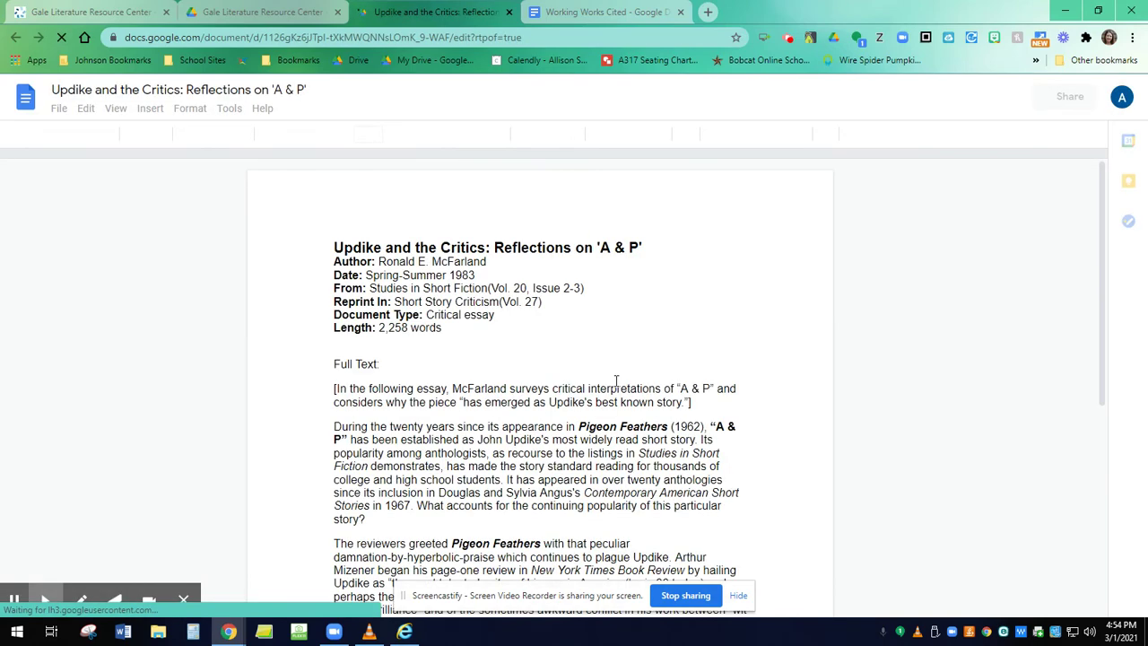
scroll(579, 371, "down", 15)
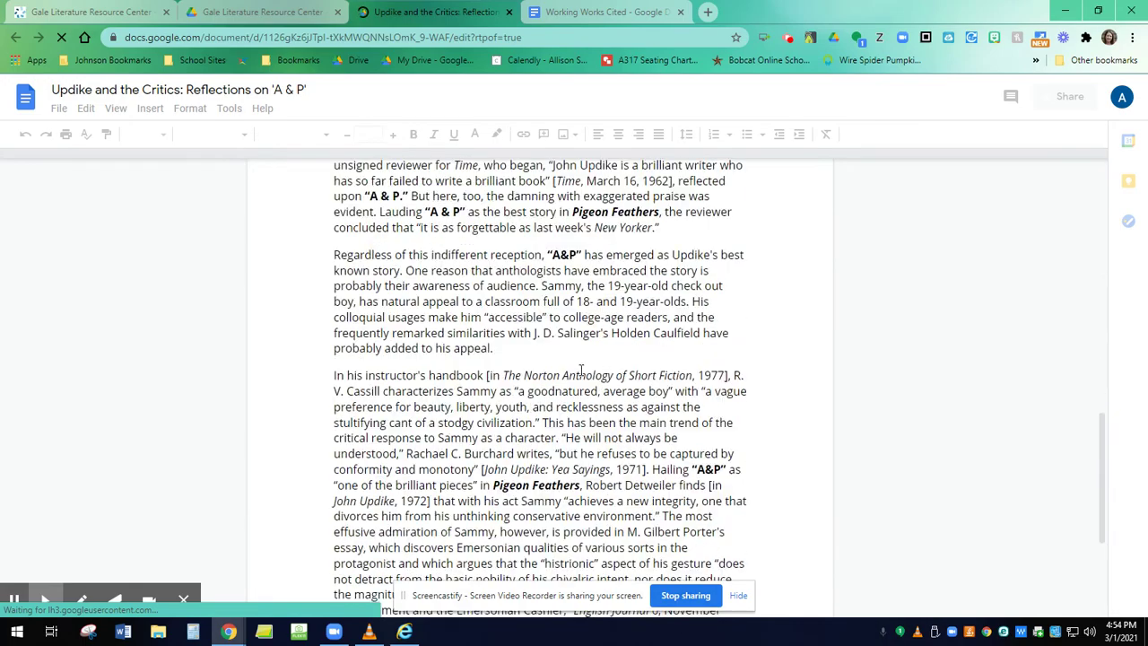
scroll(582, 369, "down", 5)
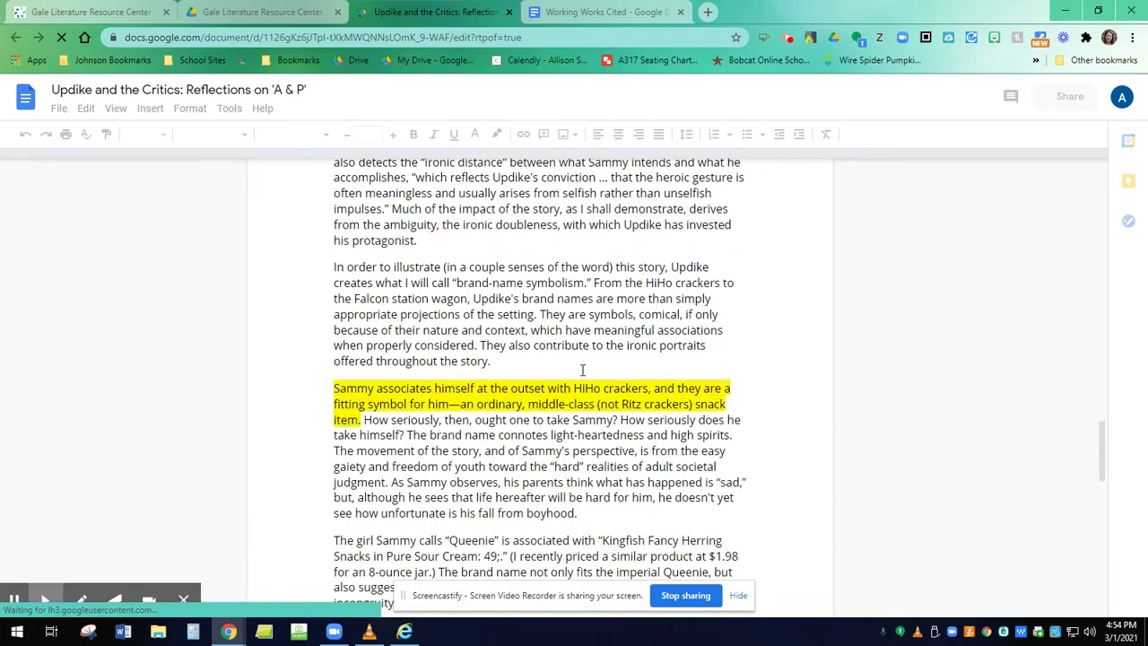
scroll(623, 404, "down", 15)
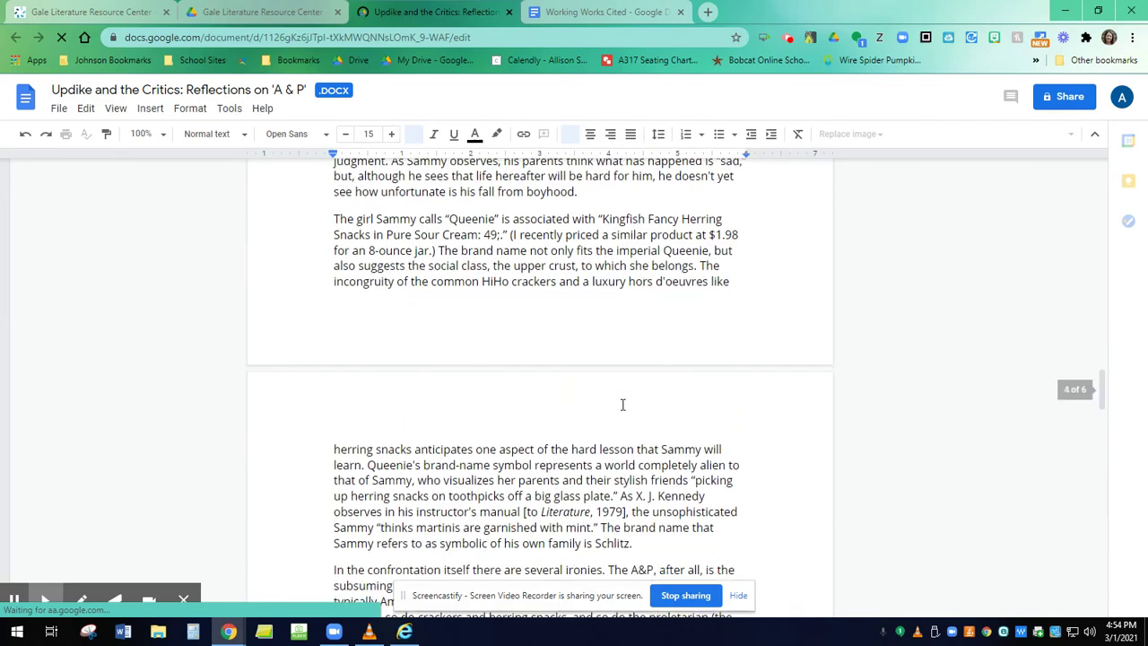
scroll(623, 415, "down", 20)
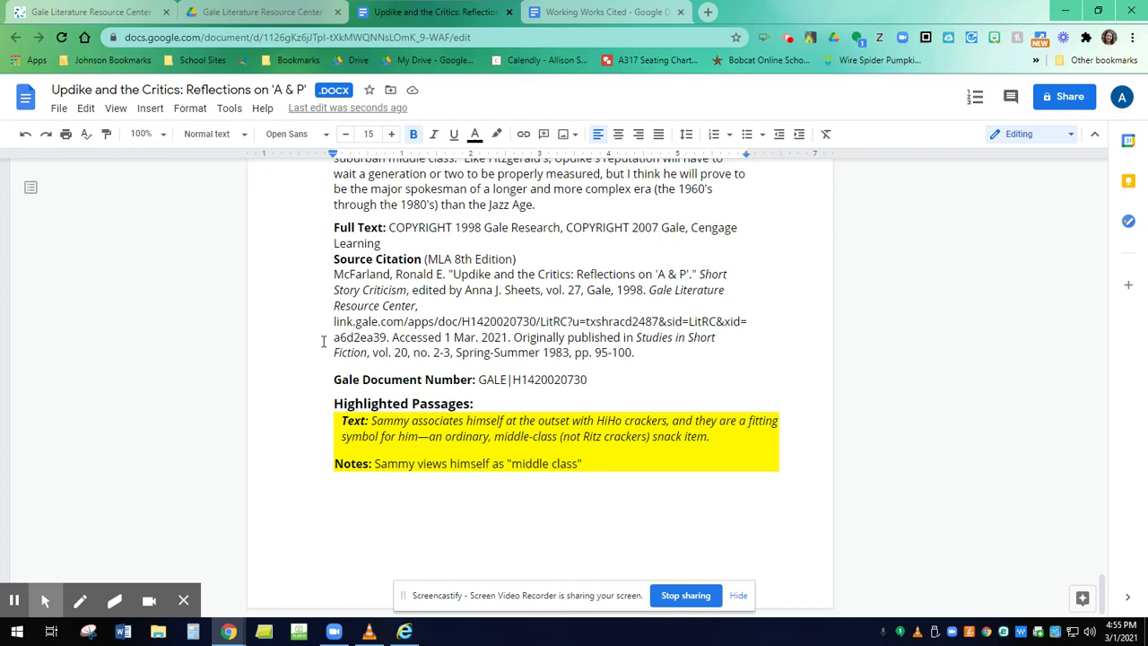
Set the heading and citation in the Working Works Cited document to Times New Roman, size 12
left_click(598, 14)
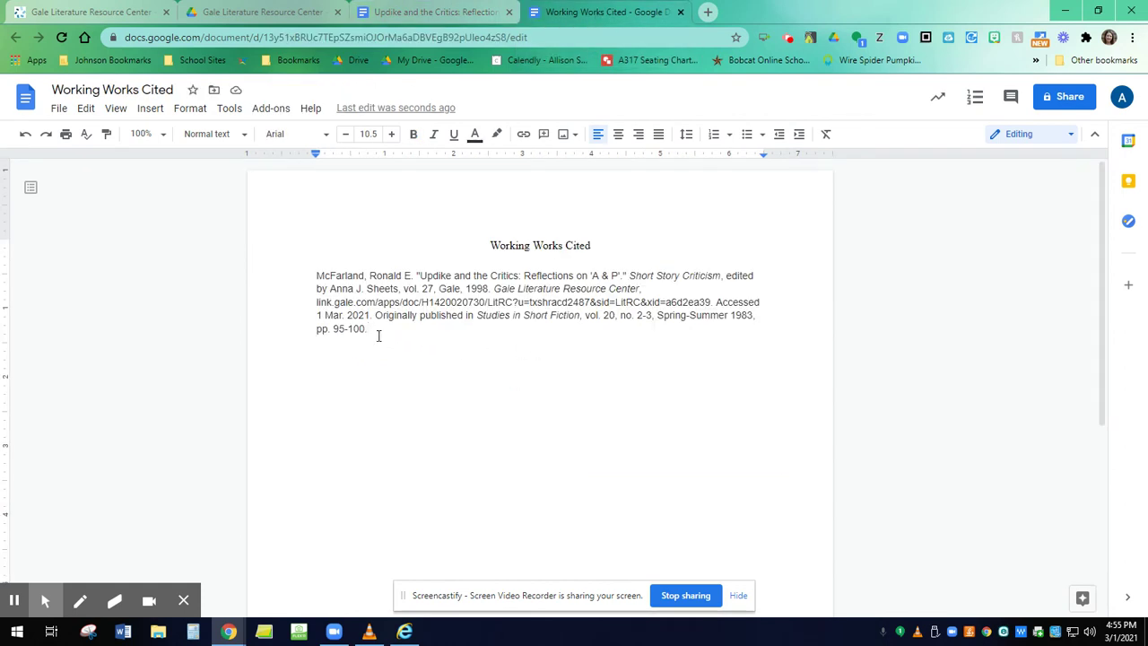
left_click_drag(374, 334, 333, 224)
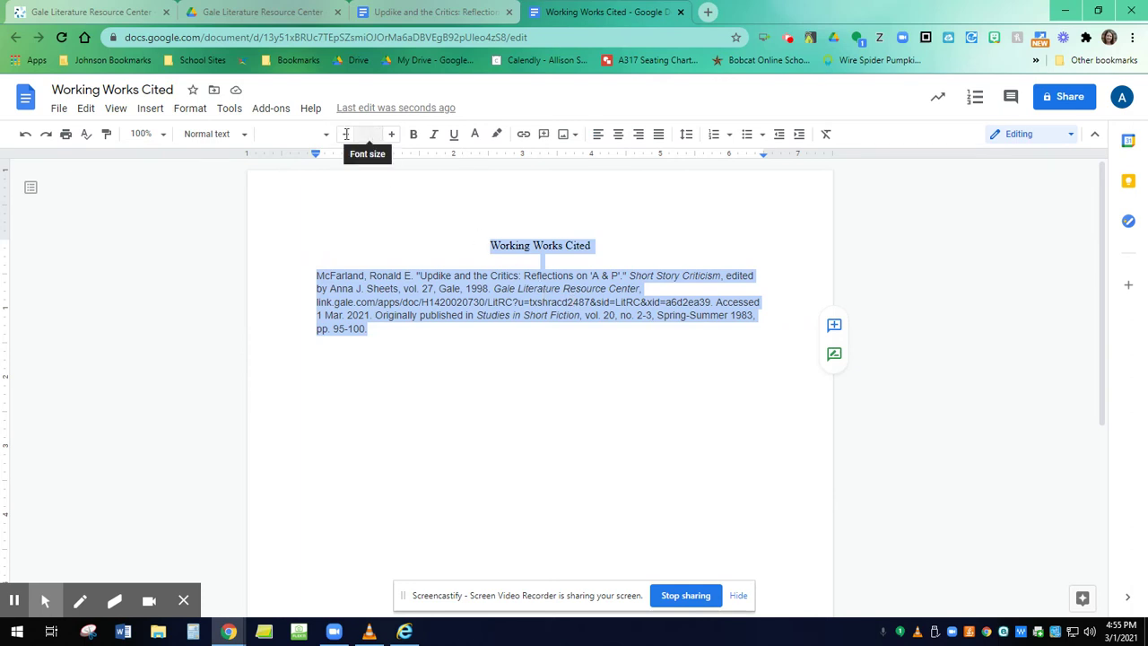
left_click(296, 134)
left_click(301, 217)
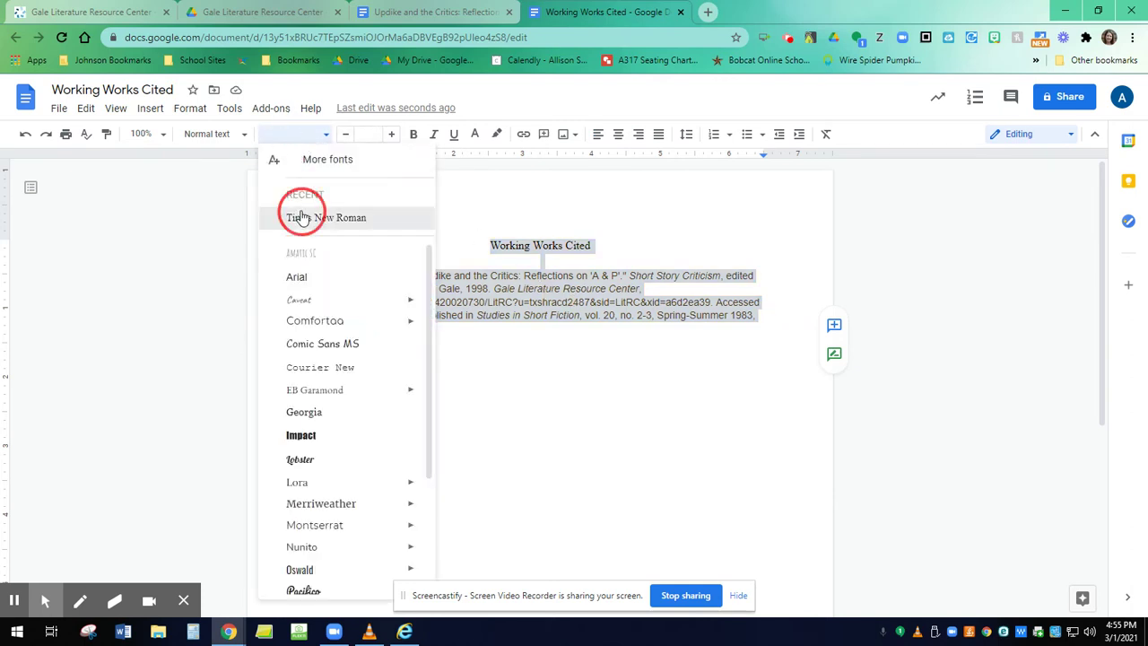
left_click(368, 133)
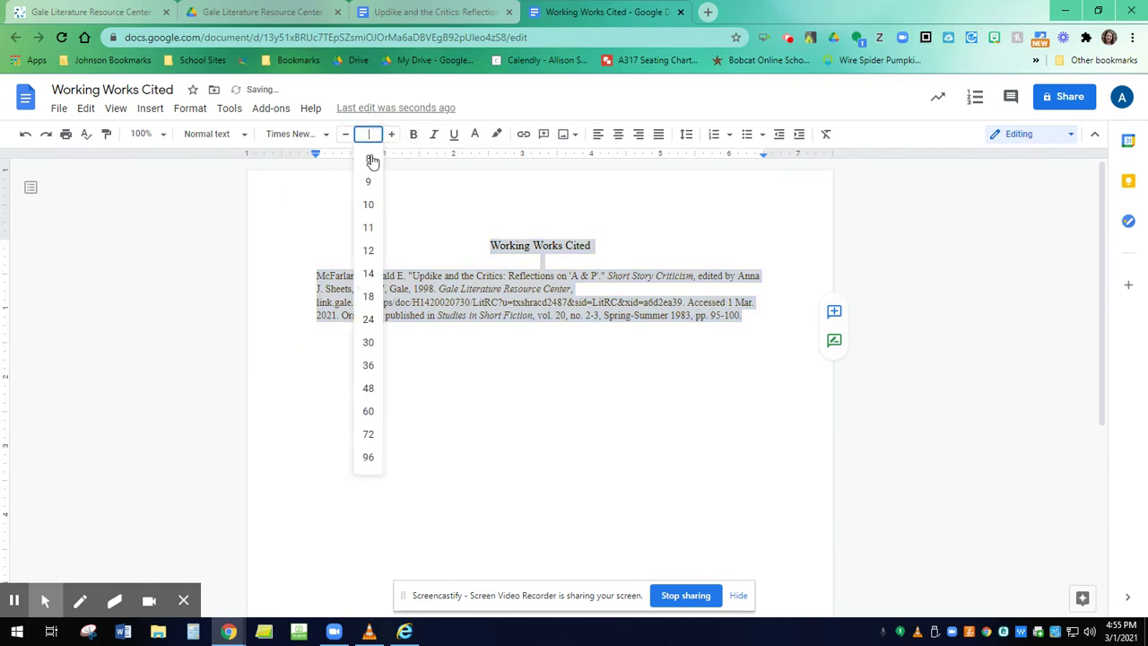
left_click(363, 254)
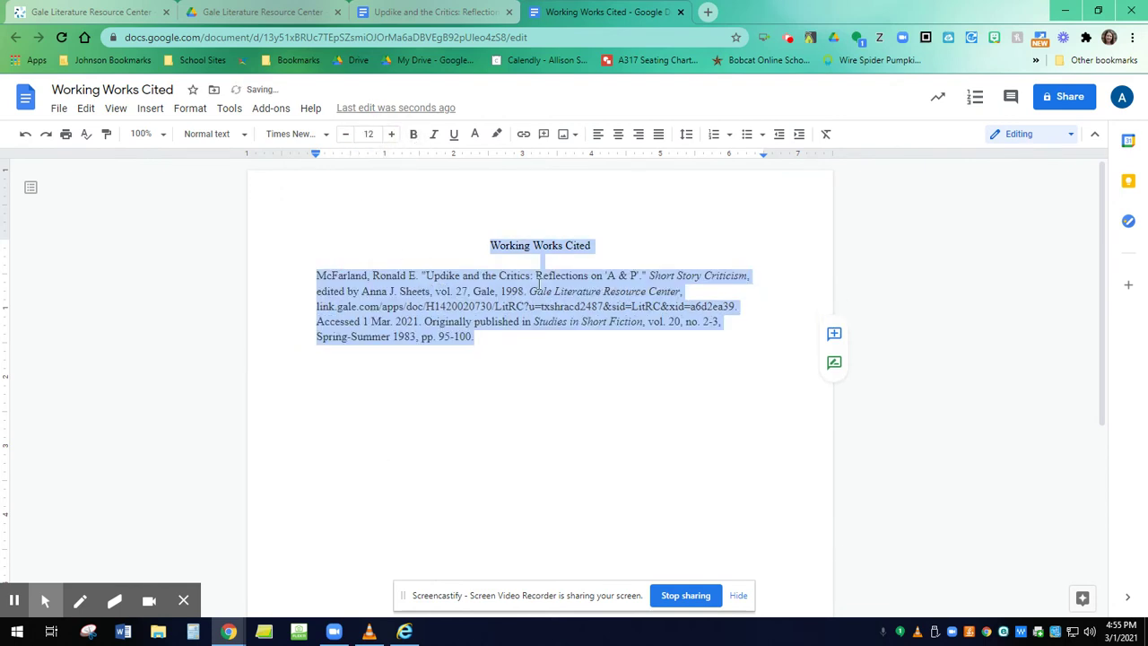
Remove the blank line between the Working Works Cited heading and the citation
left_click(544, 262)
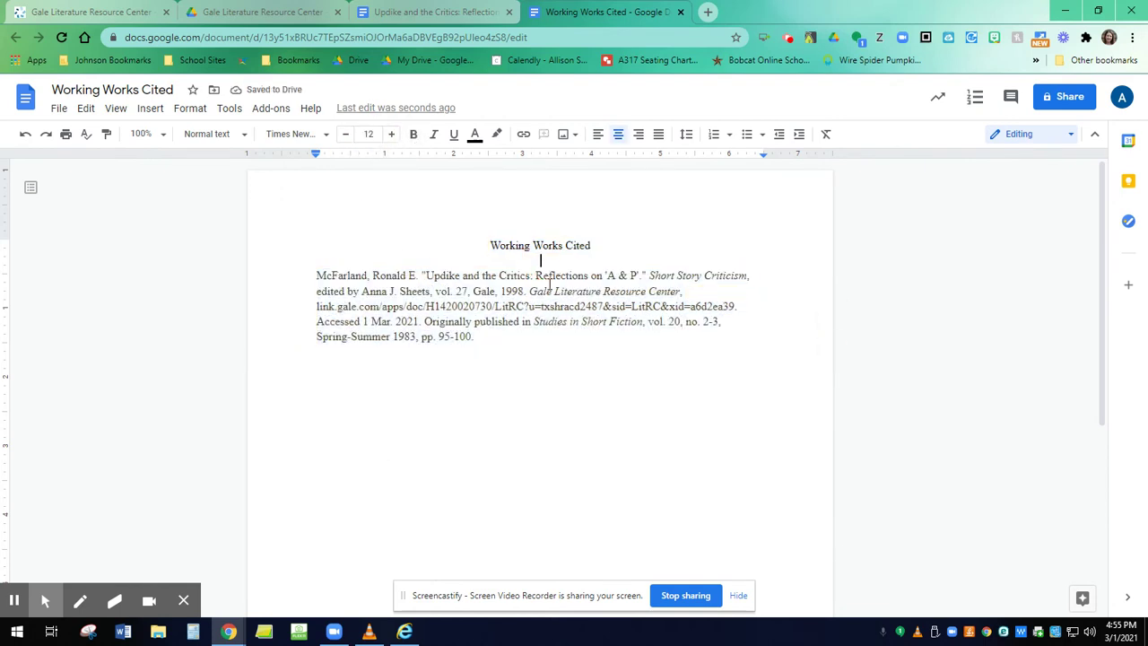
key("ctrl+shift+l")
key("BackSpace")
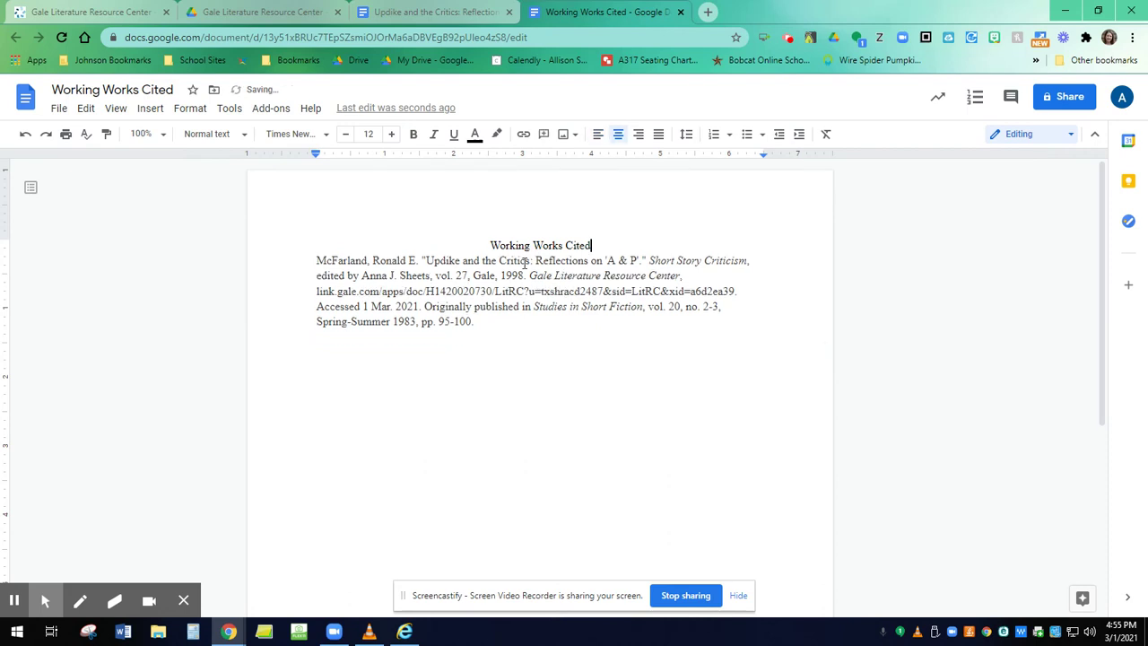
Set custom line spacing of 2 for the heading and the citation
left_click_drag(490, 238, 508, 326)
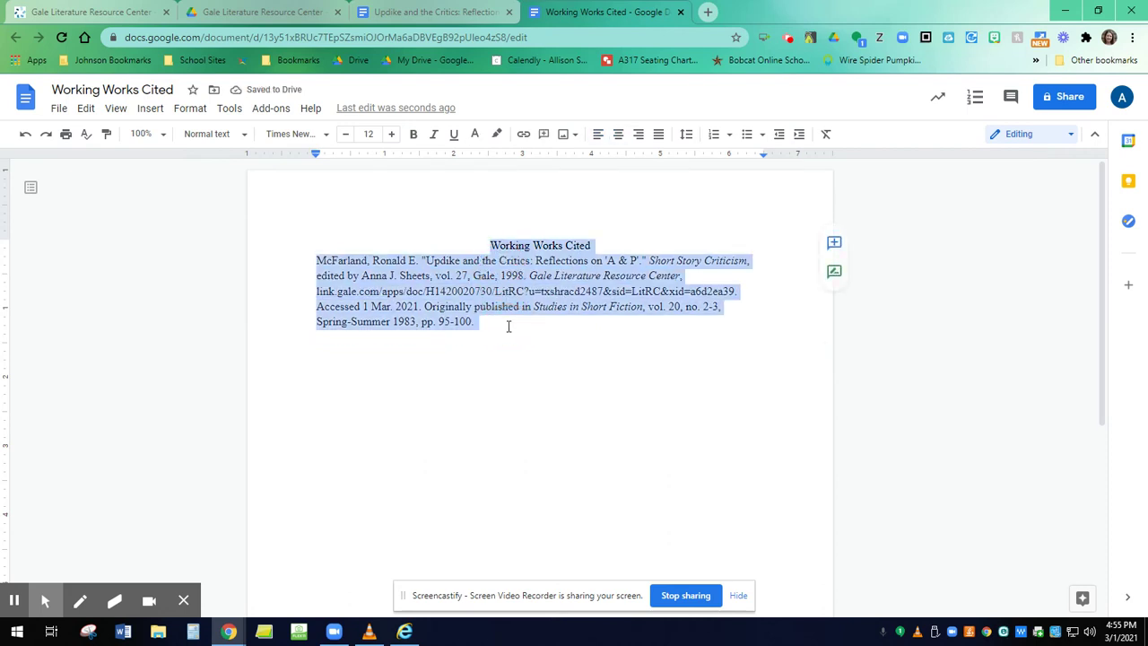
left_click(686, 134)
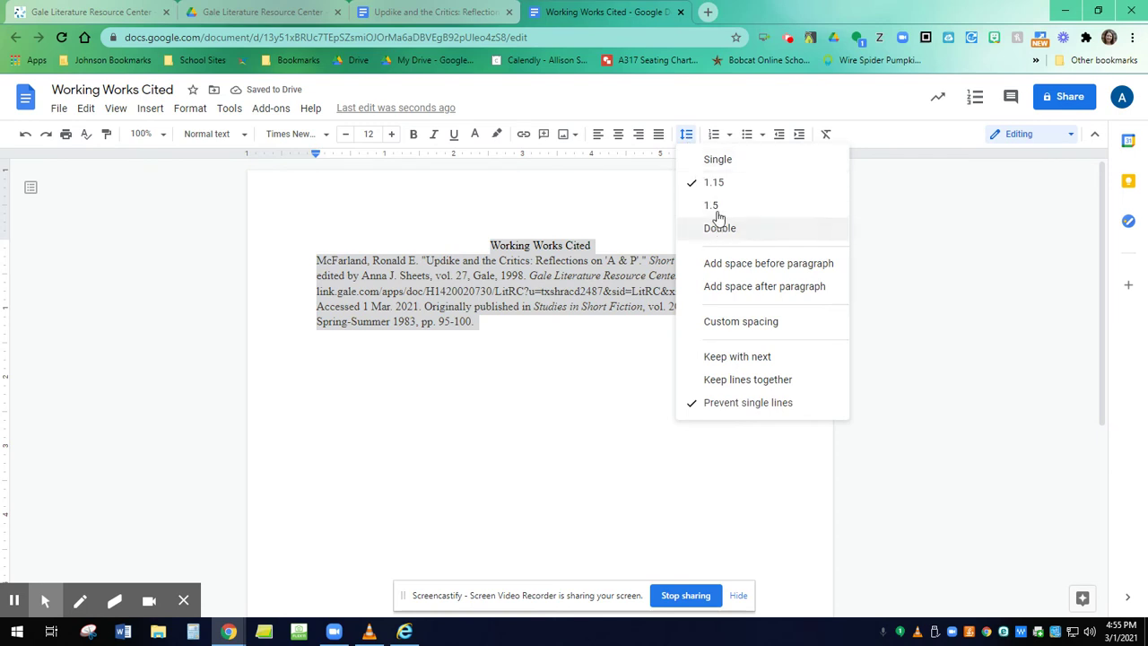
left_click(749, 325)
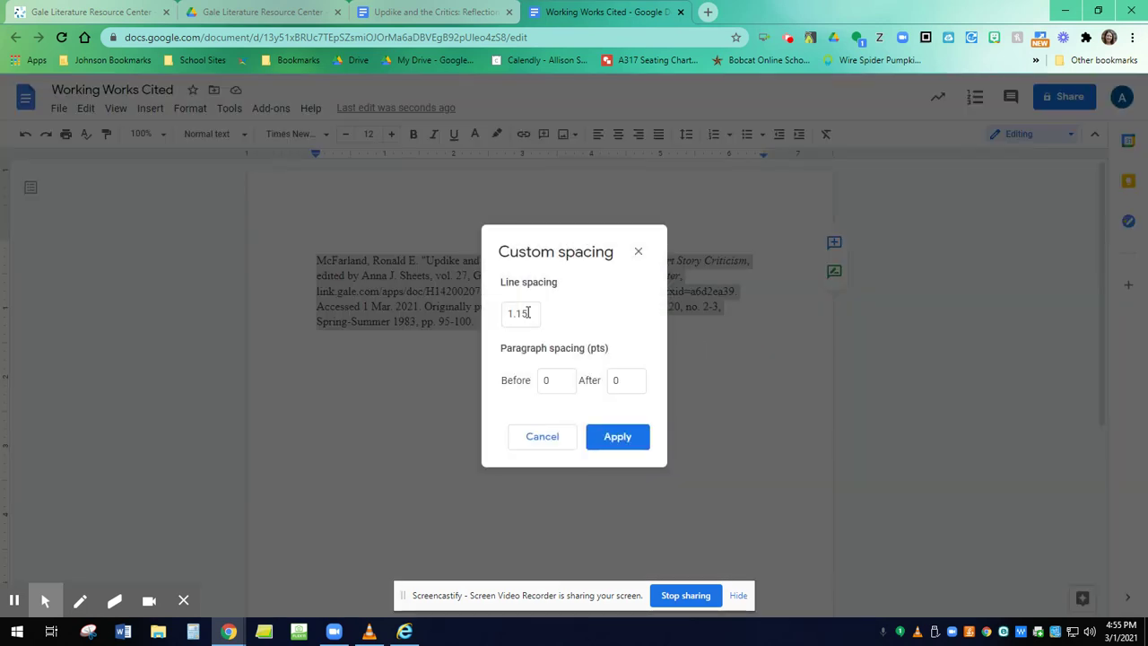
left_click(451, 330)
type("2")
left_click(618, 436)
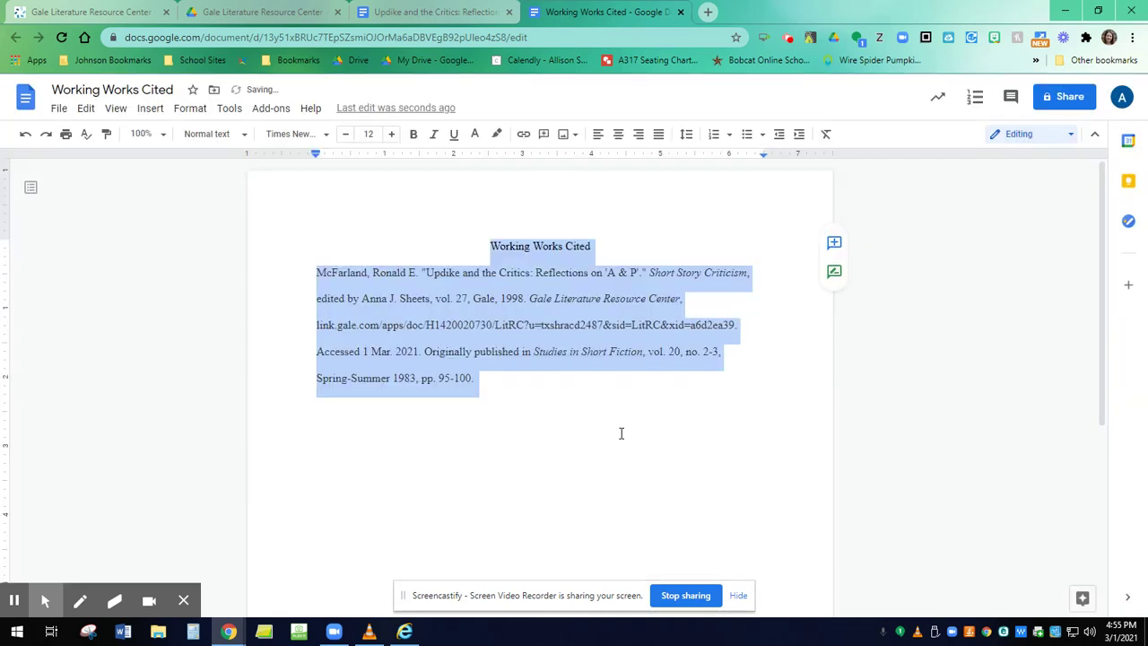
Apply a 0.5-inch hanging indent to the citation below the heading
left_click(525, 403)
left_click_drag(474, 378, 299, 274)
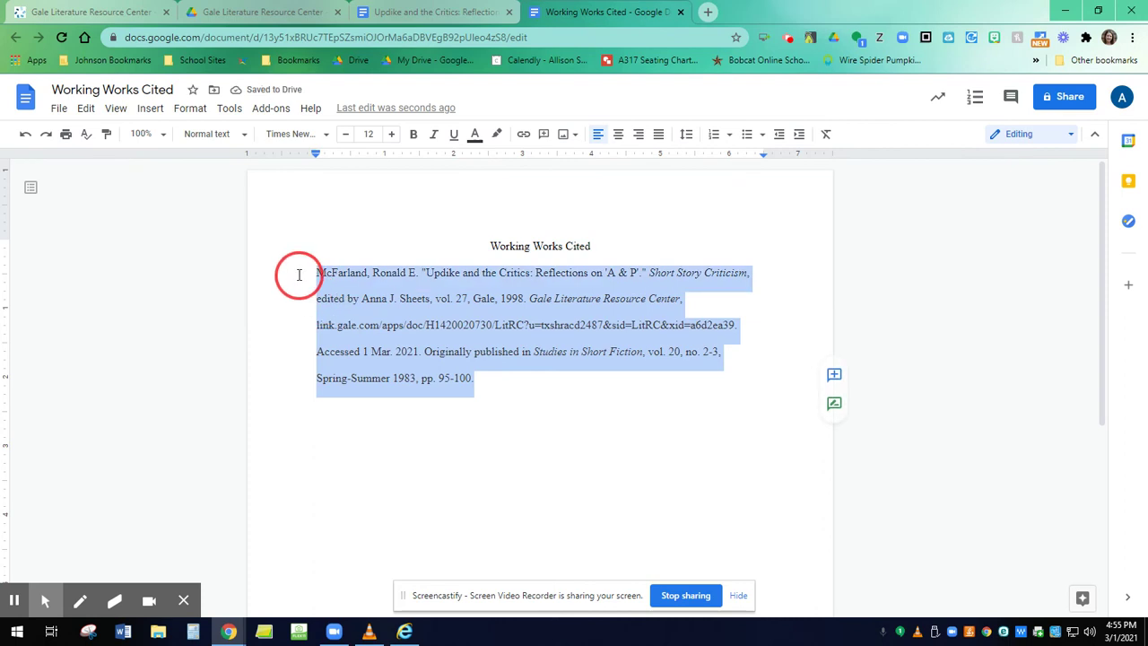
left_click(190, 109)
mouse_move(207, 166)
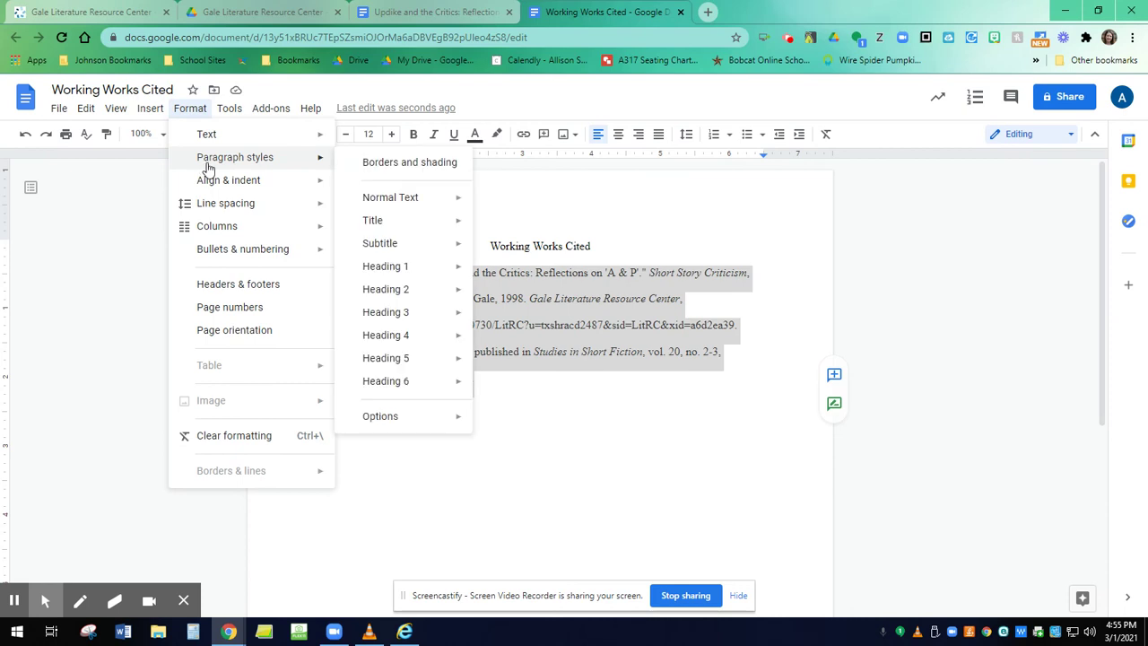
mouse_move(208, 189)
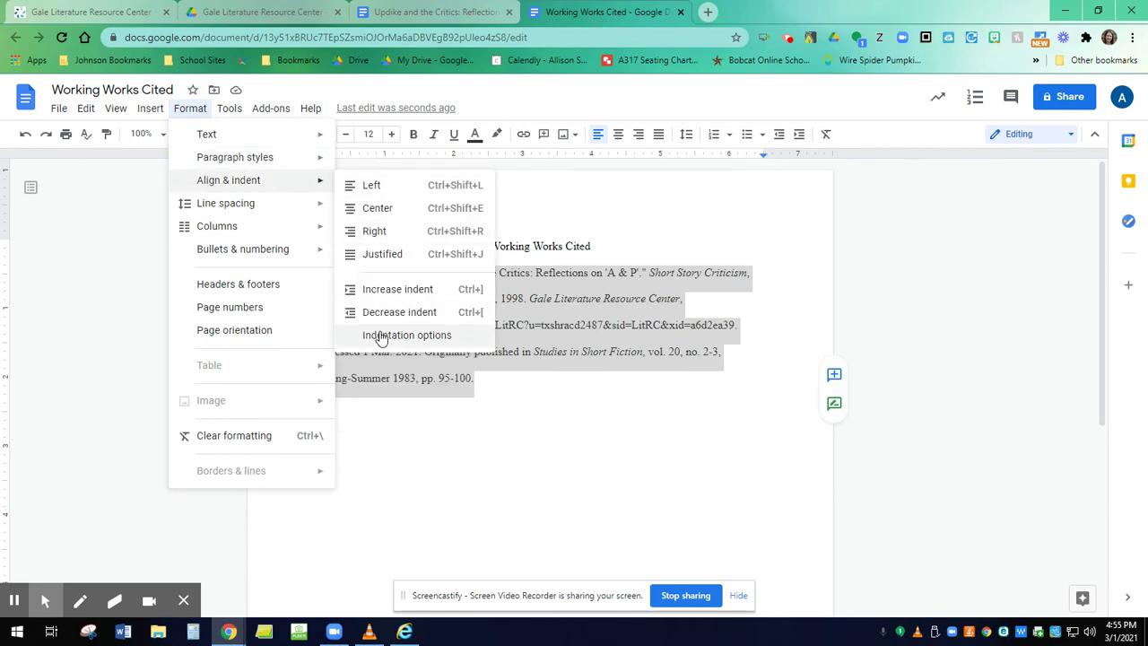
left_click(380, 337)
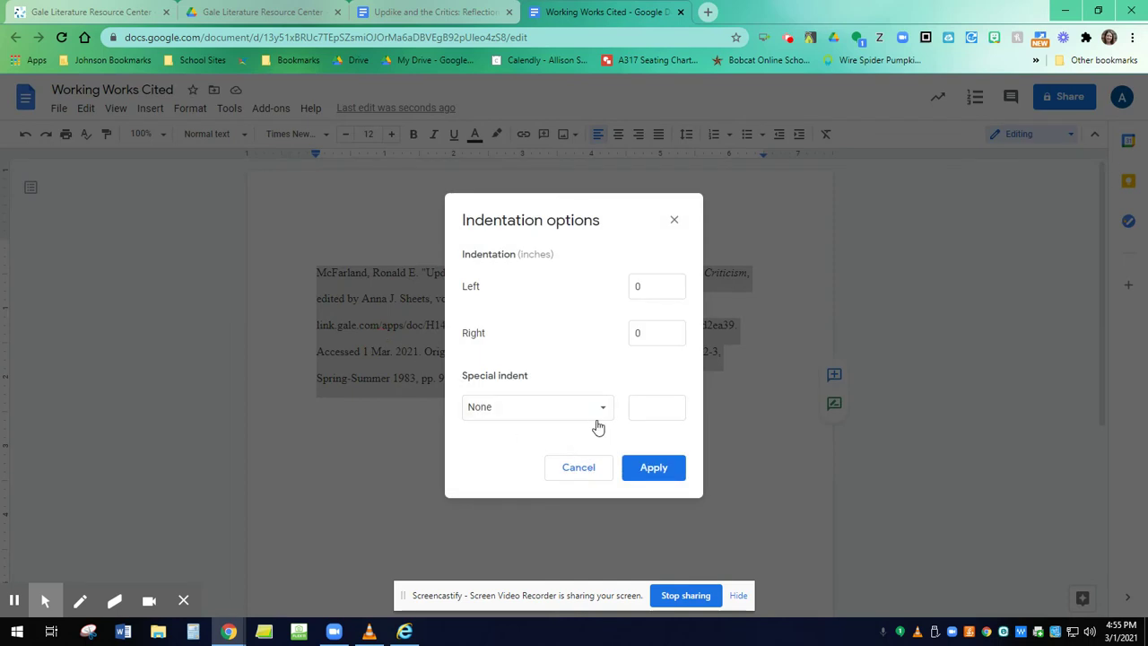
left_click(597, 416)
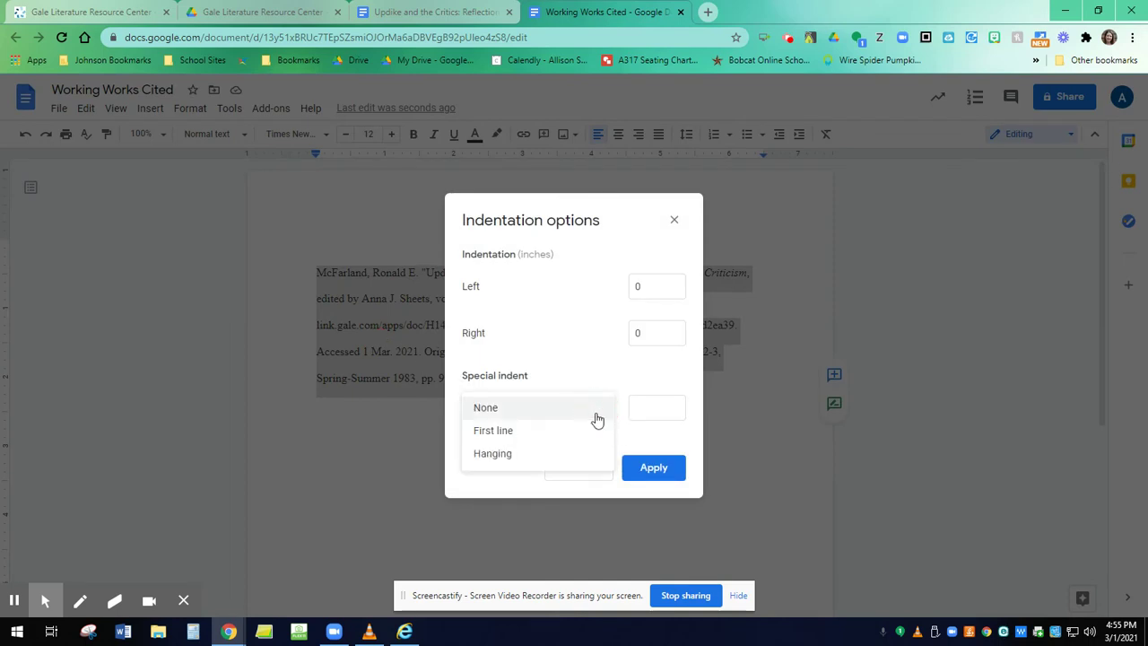
left_click(490, 458)
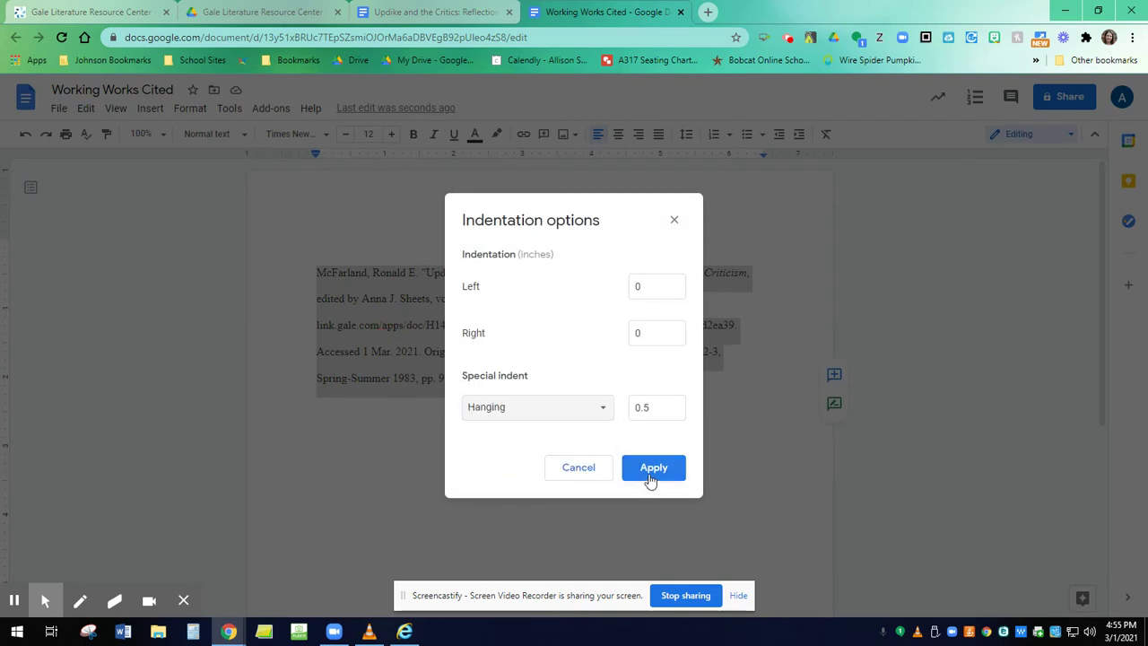
left_click(650, 473)
left_click(640, 425)
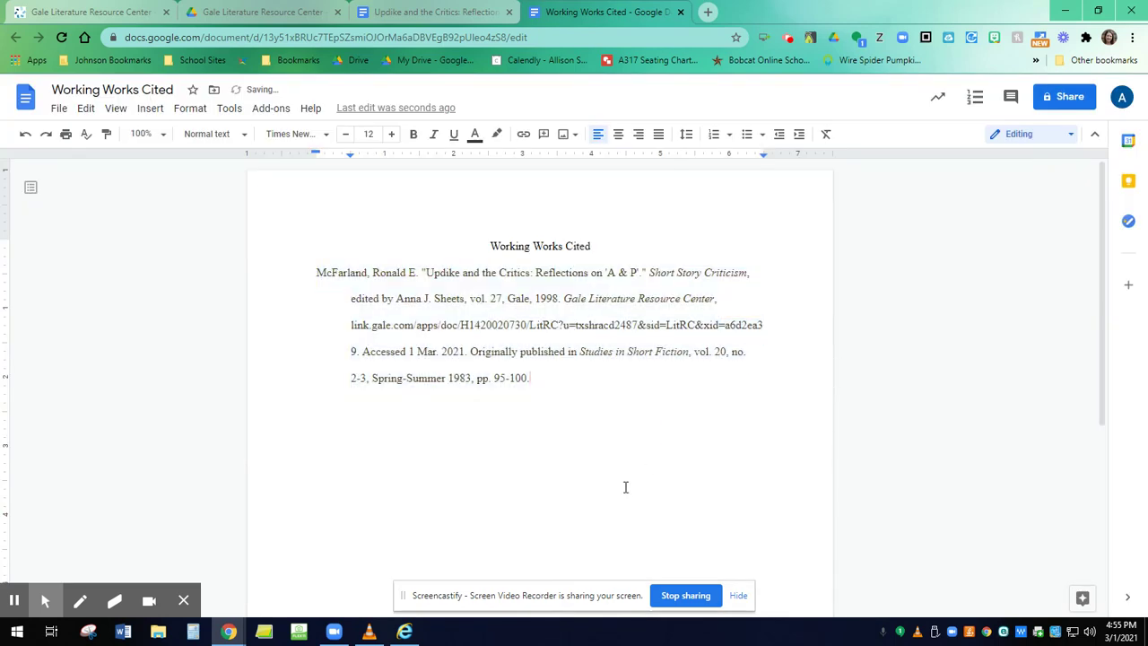